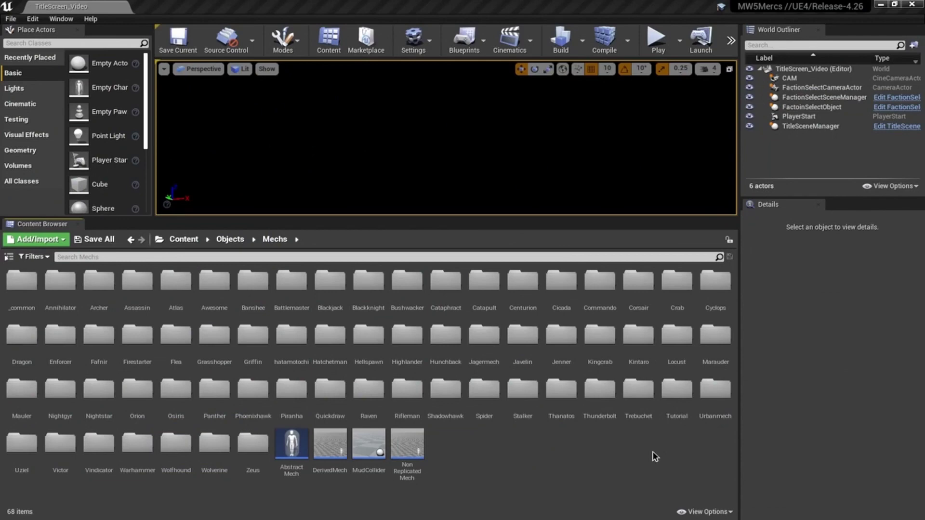
Navigate into the Urbanmech > Model > Body folder
{"action": "double_click", "coordinate": [722, 396]}
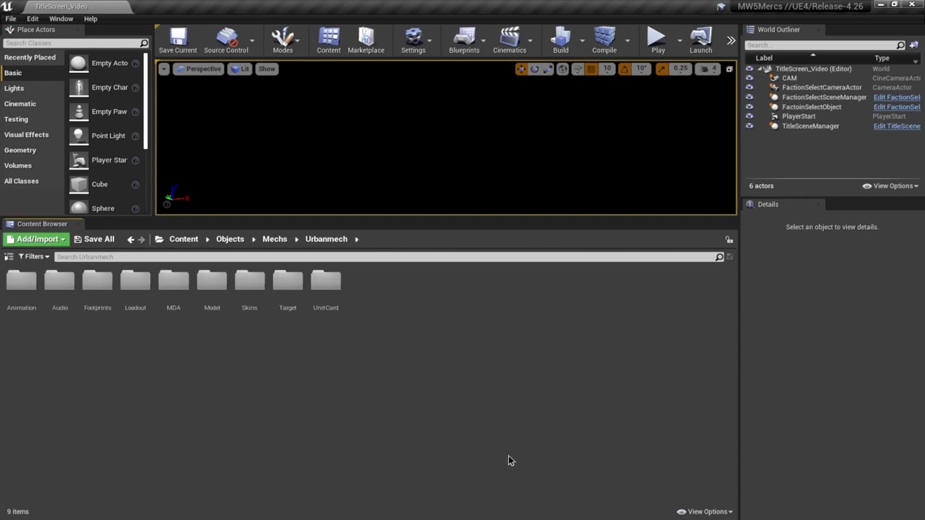
{"action": "double_click", "coordinate": [209, 284]}
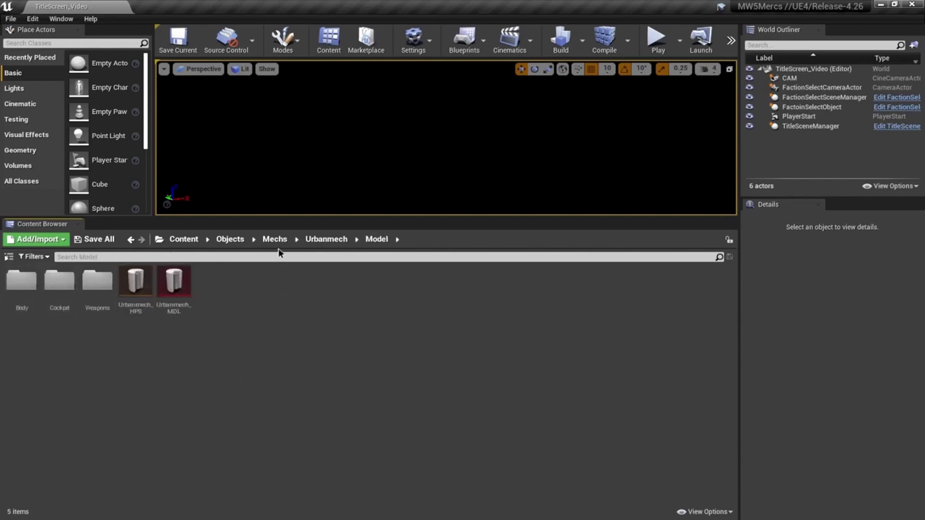
{"action": "left_click", "coordinate": [27, 284]}
{"action": "double_click", "coordinate": [28, 284]}
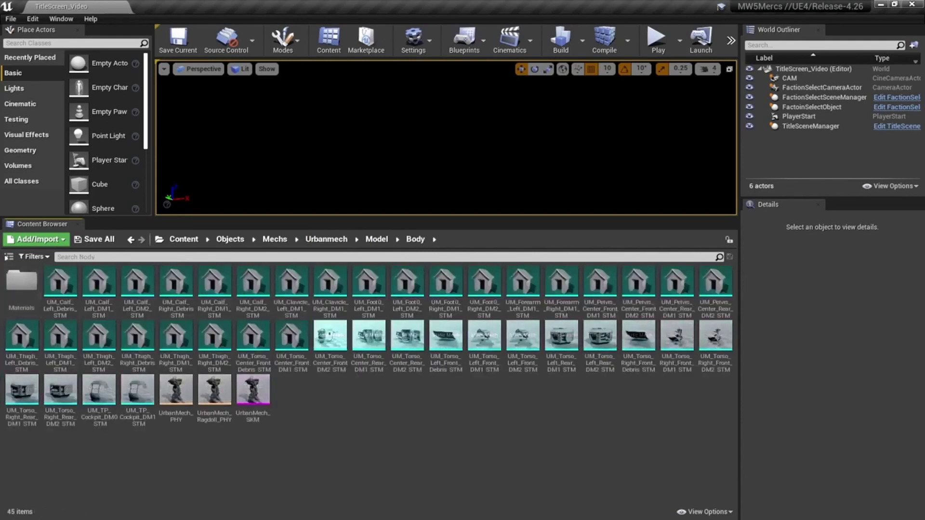
Select UM_TP_Cockpit_DM0 and UrbanMech_SKM, and open the UrbanMech_SKM skeletal mesh
{"action": "left_click", "coordinate": [253, 393]}
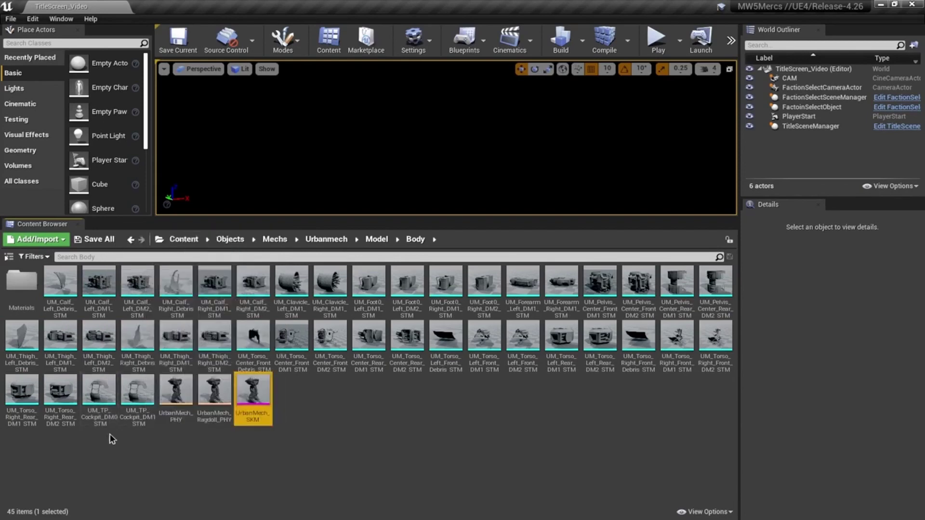
{"action": "left_click", "coordinate": [98, 393]}
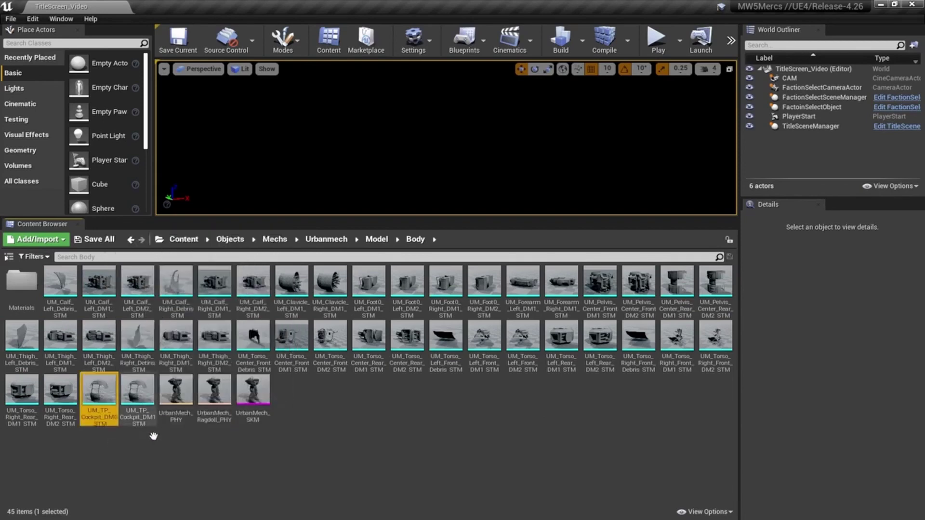
{"action": "left_click", "coordinate": [255, 391], "text": "ctrl"}
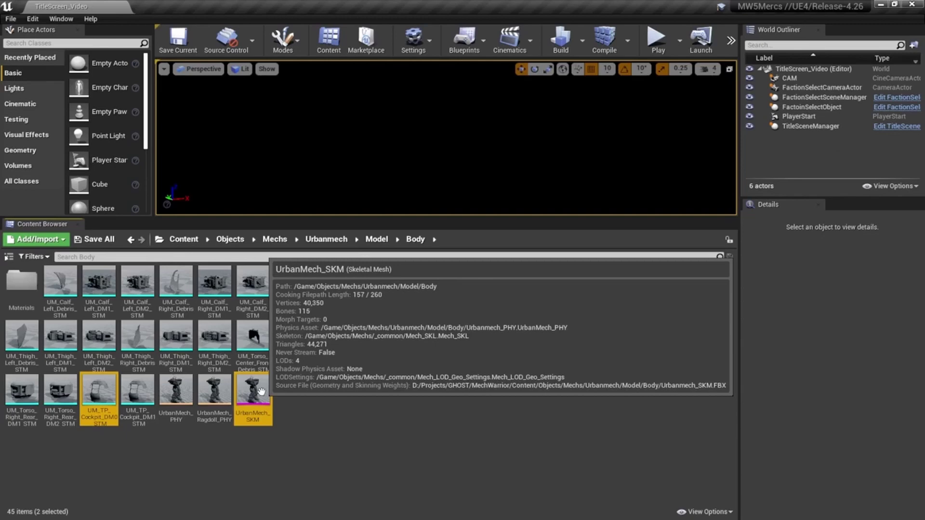
{"action": "double_click", "coordinate": [261, 391]}
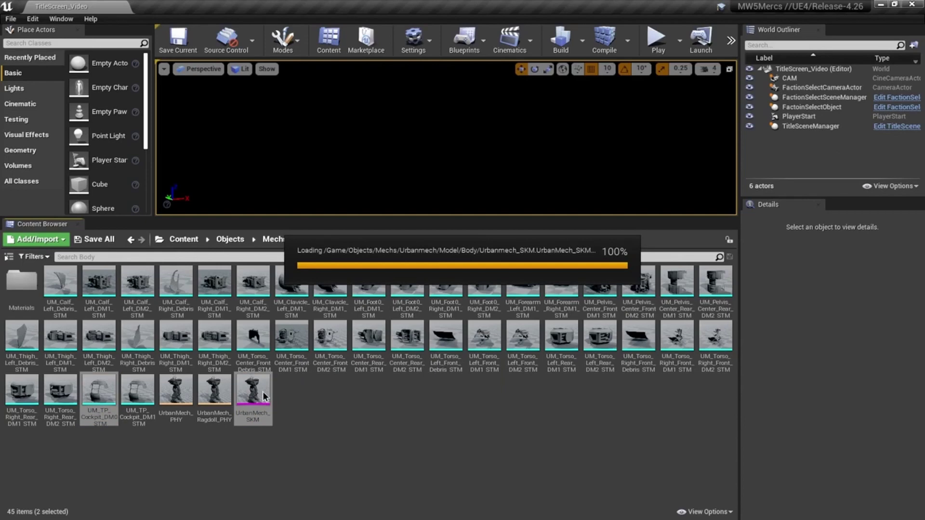
Bulk export the two selected meshes to a new Desktop folder named 'Urbie'
{"action": "right_click", "coordinate": [262, 391]}
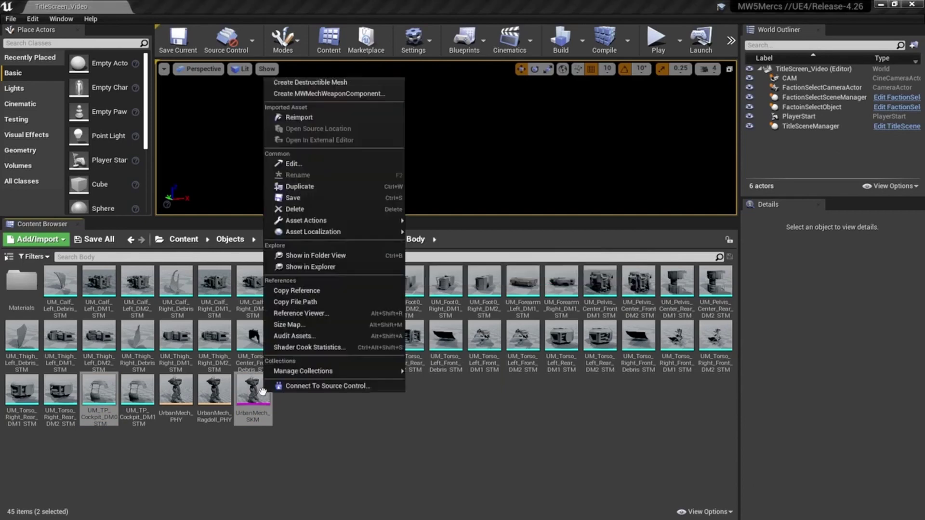
{"action": "mouse_move", "coordinate": [328, 221]}
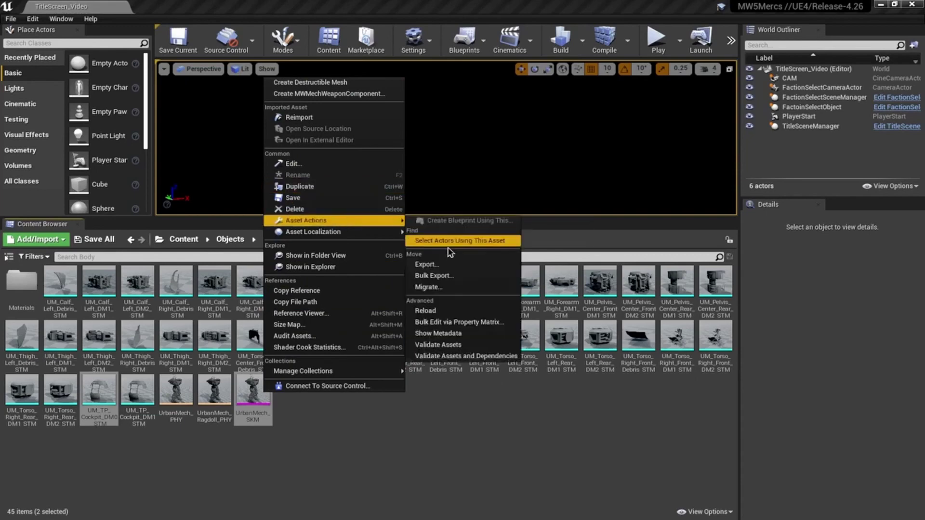
{"action": "left_click", "coordinate": [448, 277]}
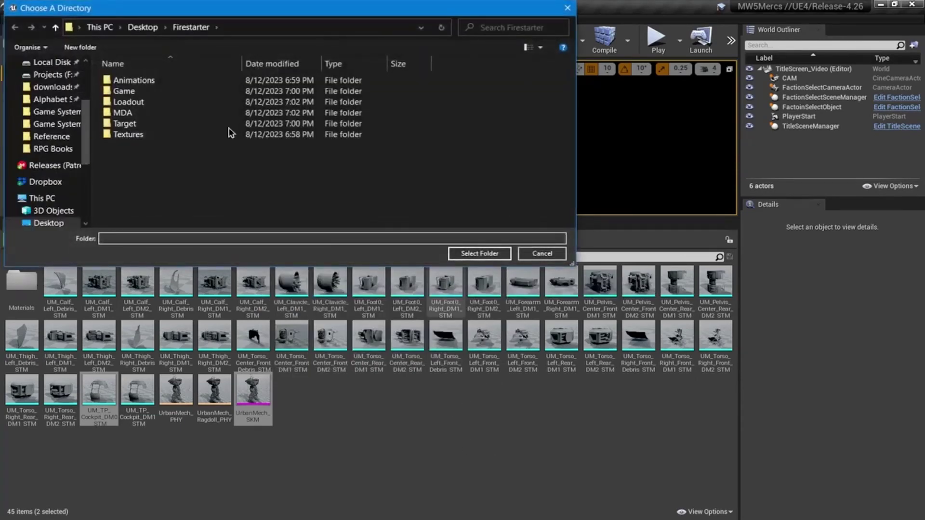
{"action": "left_click", "coordinate": [142, 27]}
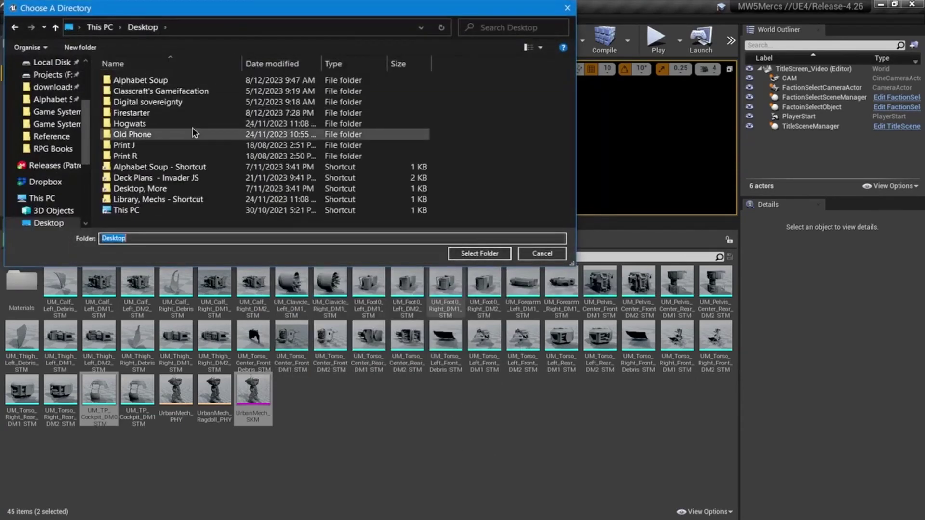
{"action": "left_click", "coordinate": [80, 47]}
{"action": "type", "text": "Ur"}
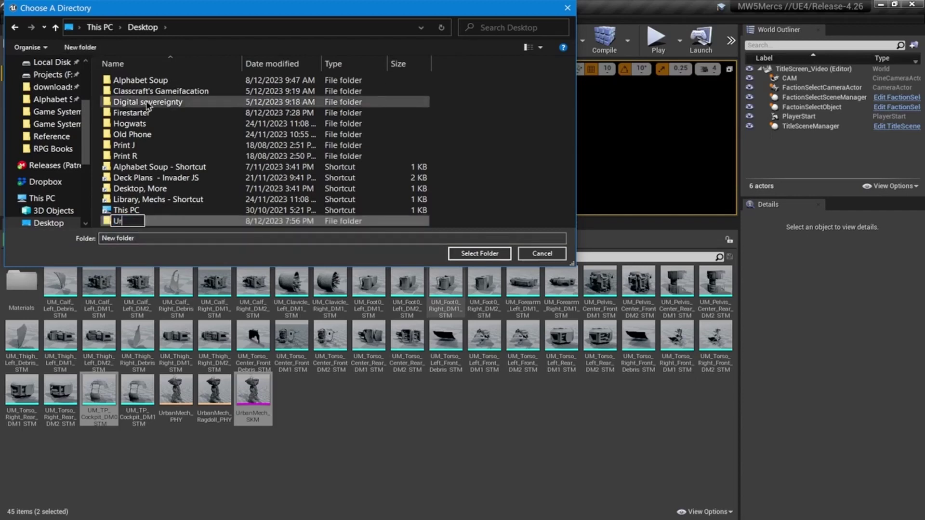
{"action": "type", "text": "bie"}
{"action": "key", "text": "Return"}
{"action": "key", "text": "Return"}
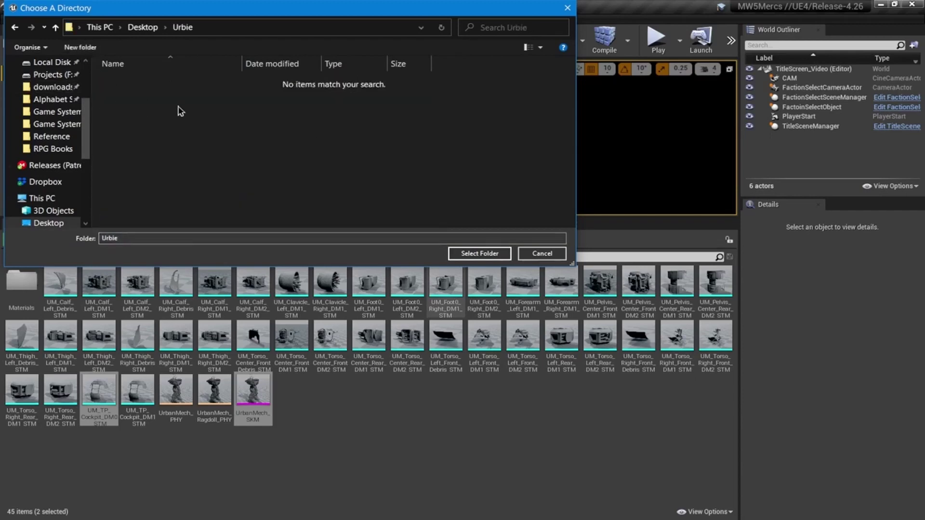
{"action": "left_click", "coordinate": [485, 255]}
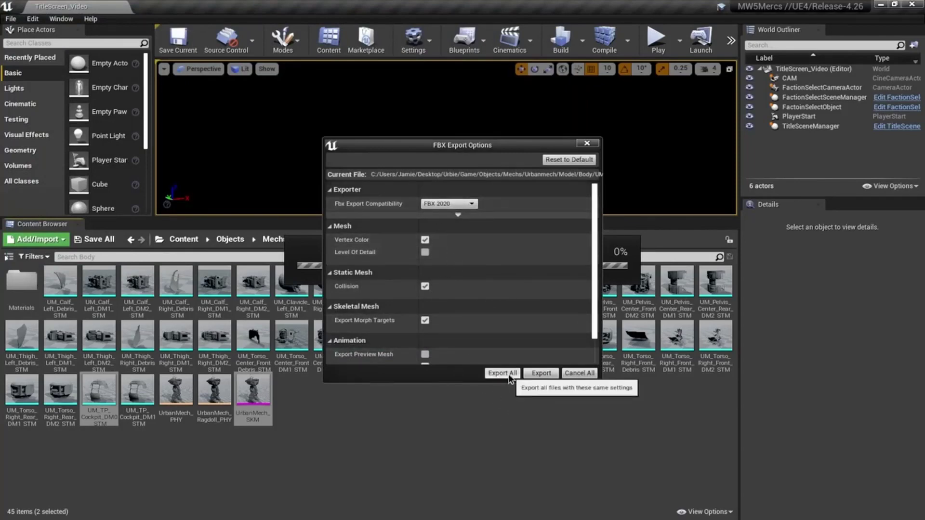
Apply the FBX export options to all selected assets with Export All
{"action": "scroll", "coordinate": [500, 291], "scroll_direction": "down", "scroll_amount": 2}
{"action": "scroll", "coordinate": [487, 320], "scroll_direction": "up", "scroll_amount": 2}
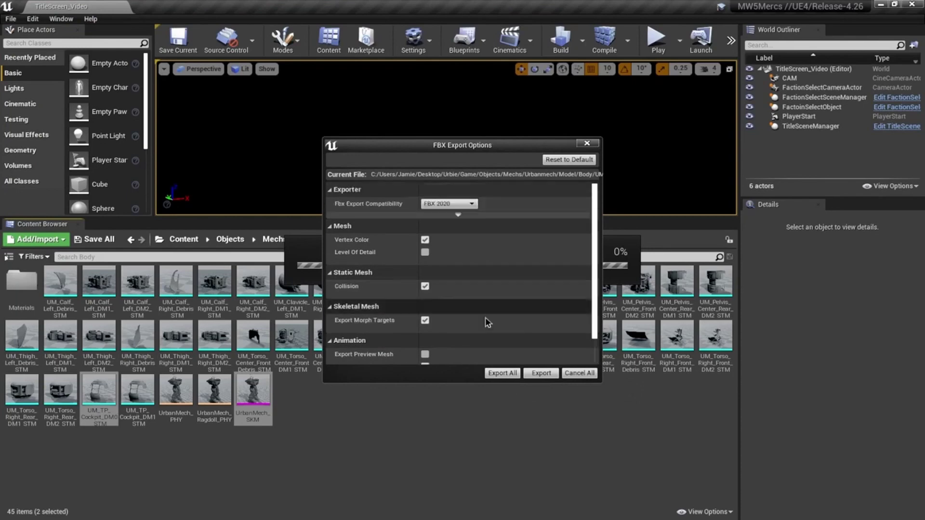
{"action": "left_click", "coordinate": [487, 374]}
{"action": "left_click", "coordinate": [505, 374]}
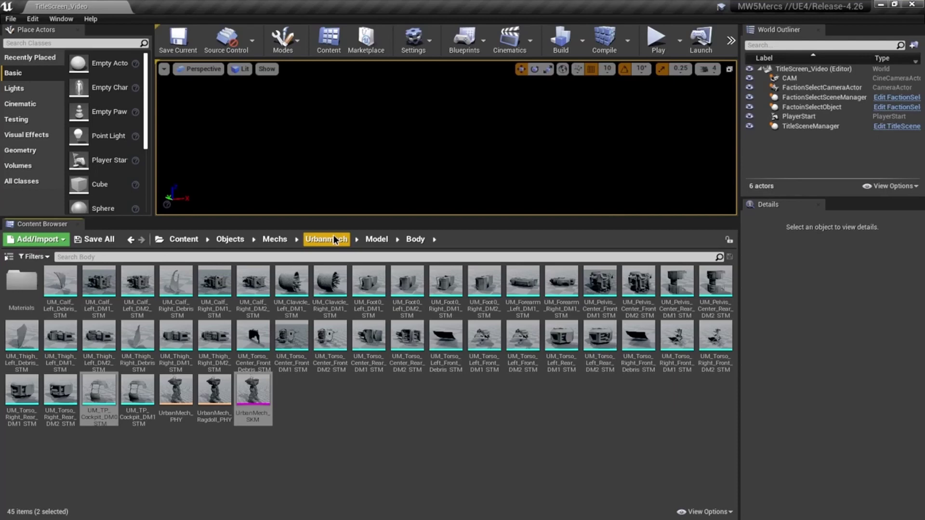
Open Body > Materials > Textures and select all 73 textures
{"action": "double_click", "coordinate": [22, 284]}
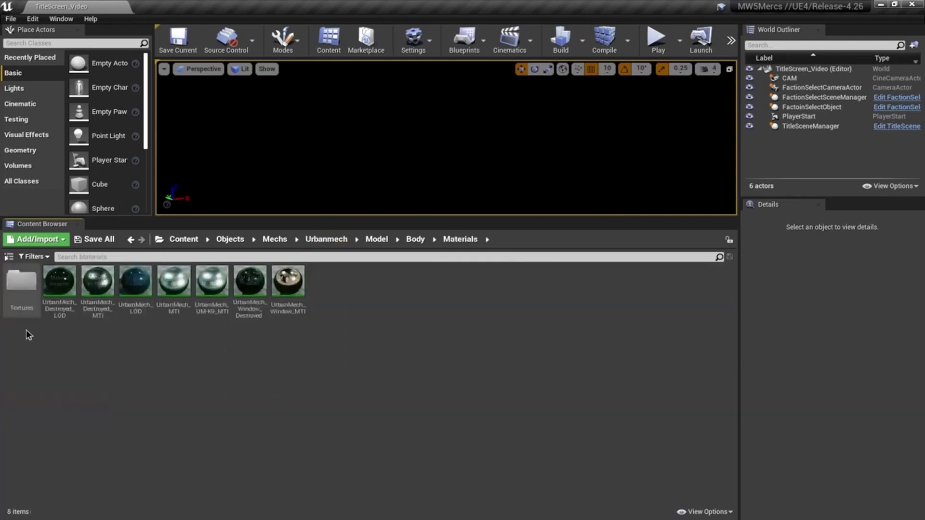
{"action": "double_click", "coordinate": [20, 288]}
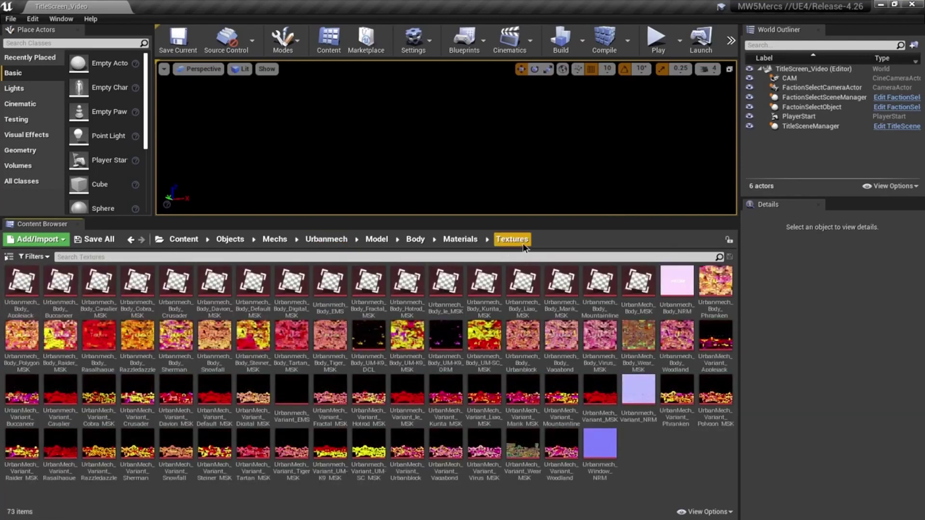
{"action": "left_click", "coordinate": [600, 444]}
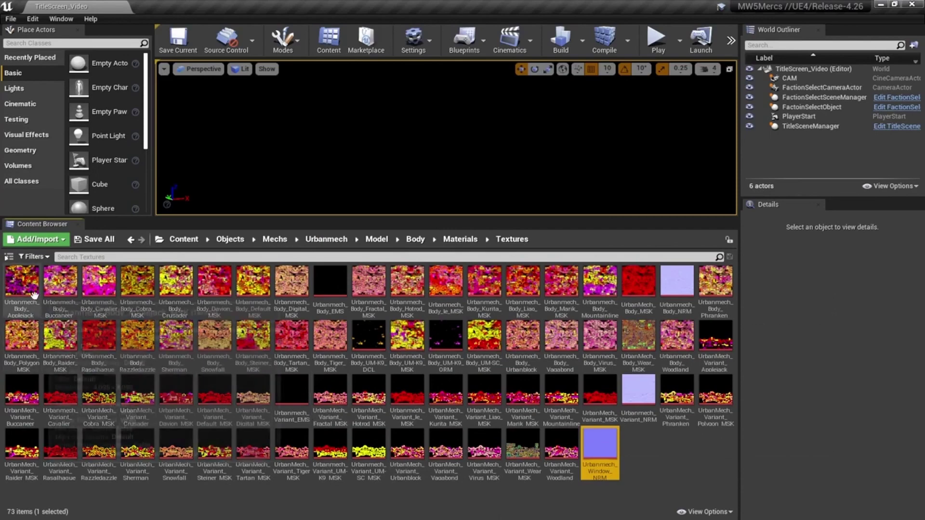
{"action": "mouse_move", "coordinate": [34, 295]}
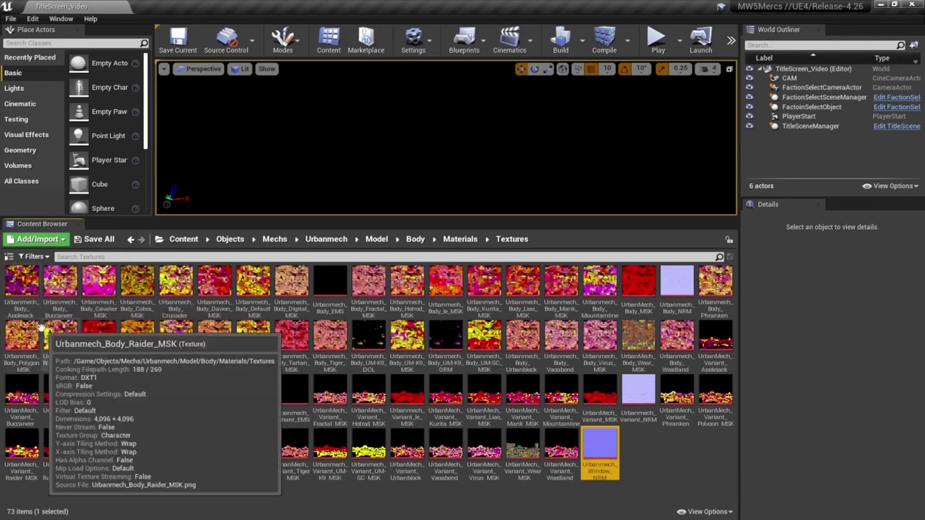
{"action": "key", "text": "ctrl+a"}
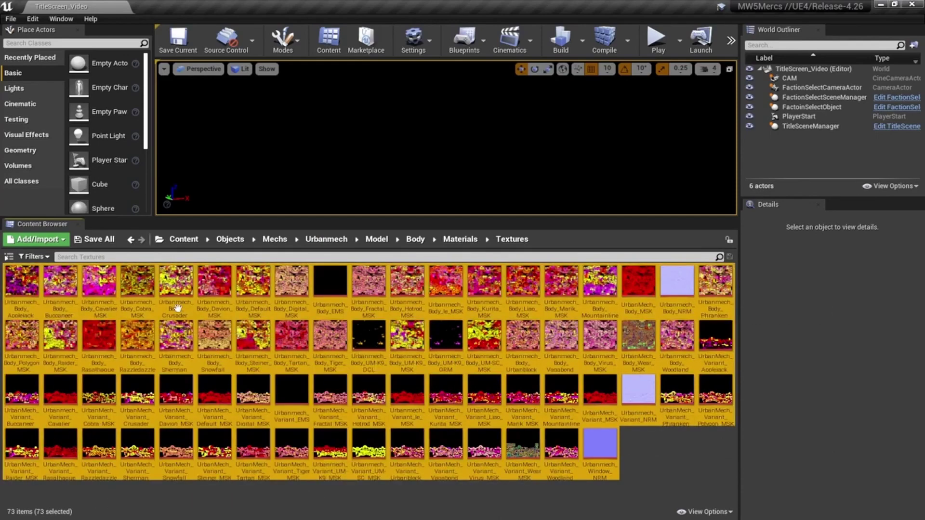
{"action": "double_click", "coordinate": [206, 285]}
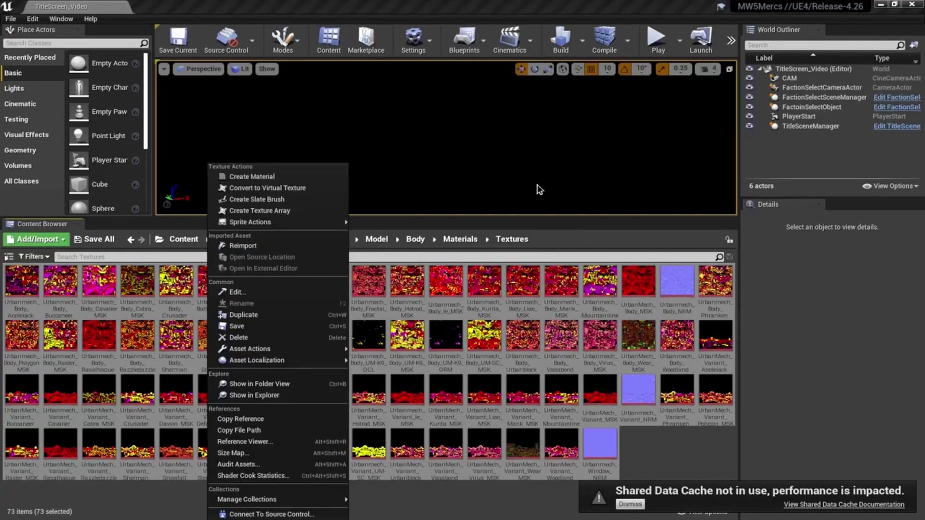
Bulk export the 73 selected textures into the Desktop Urbie folder
{"action": "mouse_move", "coordinate": [288, 344]}
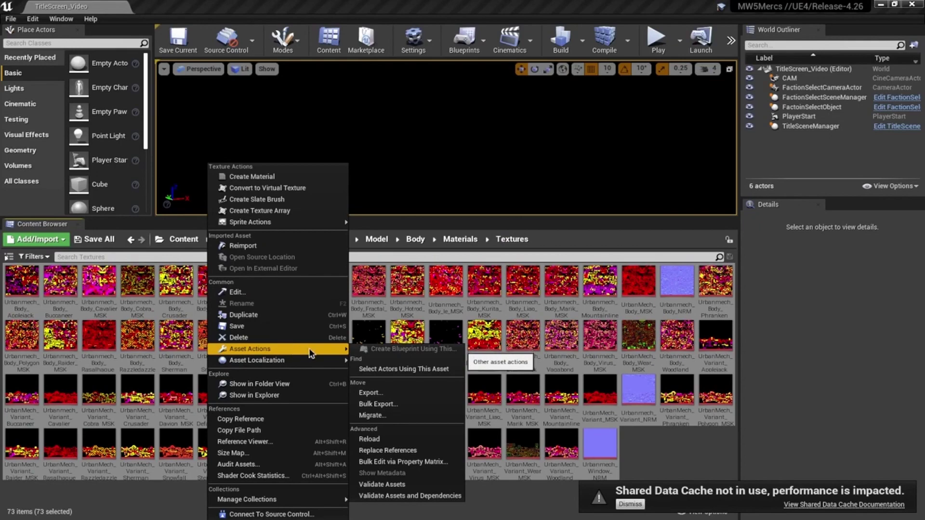
{"action": "left_click", "coordinate": [405, 404]}
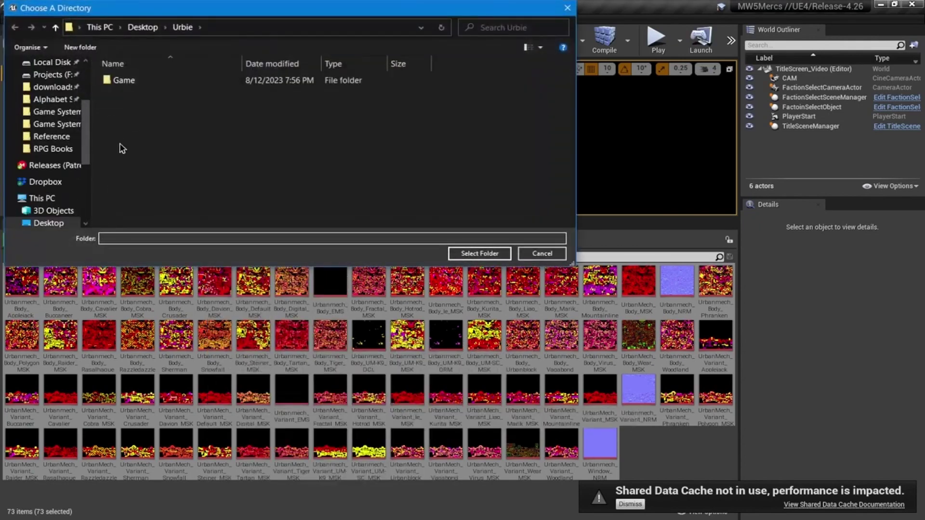
{"action": "left_click", "coordinate": [479, 253]}
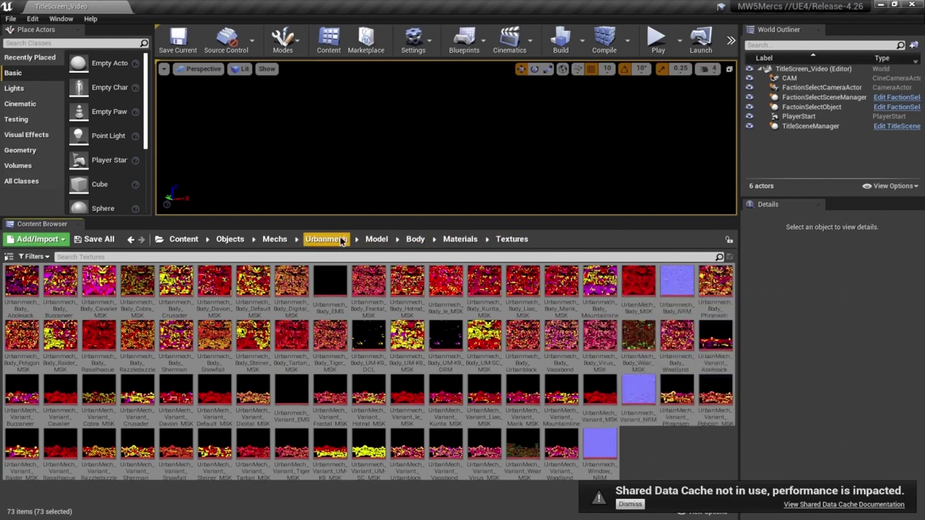
Open the Urbanmech MDA folder and export UM-SC_MDA into the Urbie folder
{"action": "left_click", "coordinate": [325, 240]}
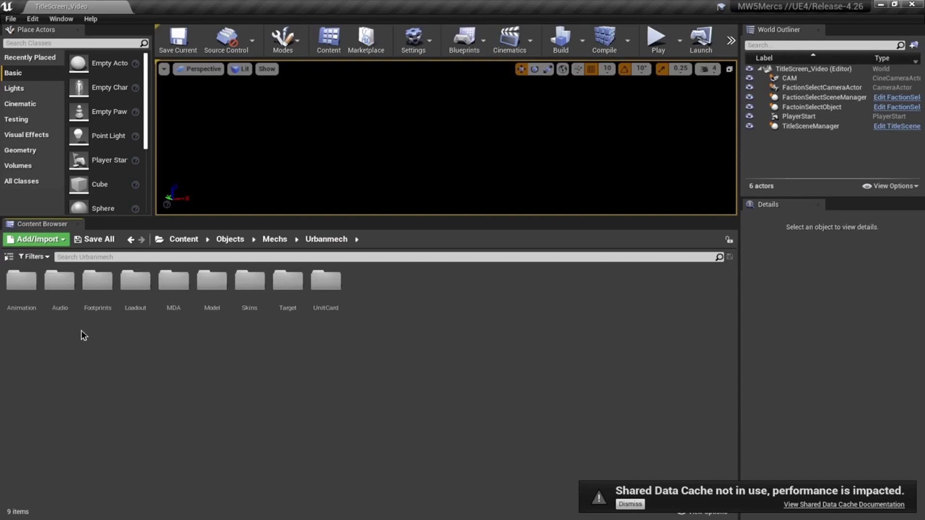
{"action": "double_click", "coordinate": [172, 290]}
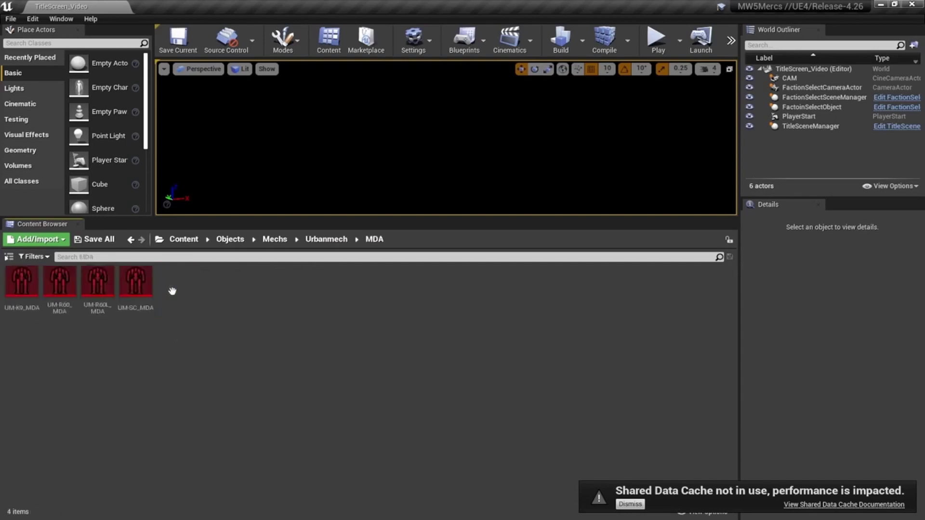
{"action": "right_click", "coordinate": [128, 285]}
{"action": "mouse_move", "coordinate": [237, 351]}
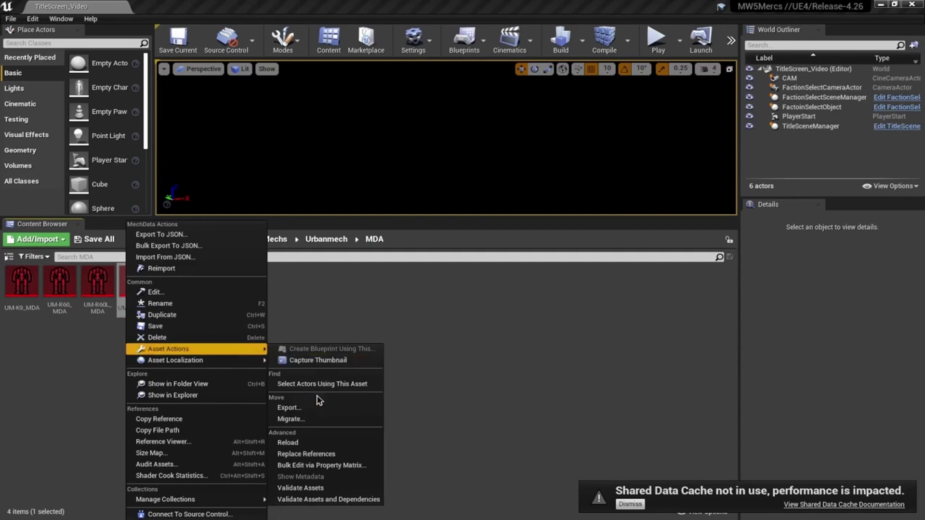
{"action": "left_click", "coordinate": [319, 410]}
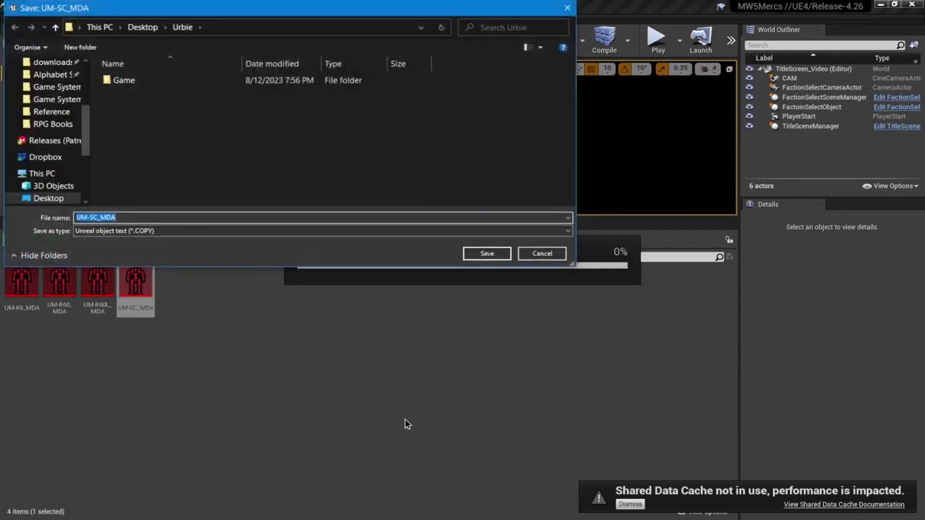
{"action": "left_click", "coordinate": [488, 254]}
Bulk export the other three MDA assets, including UM-K9_MDA, into Urbie
{"action": "left_click", "coordinate": [26, 284]}
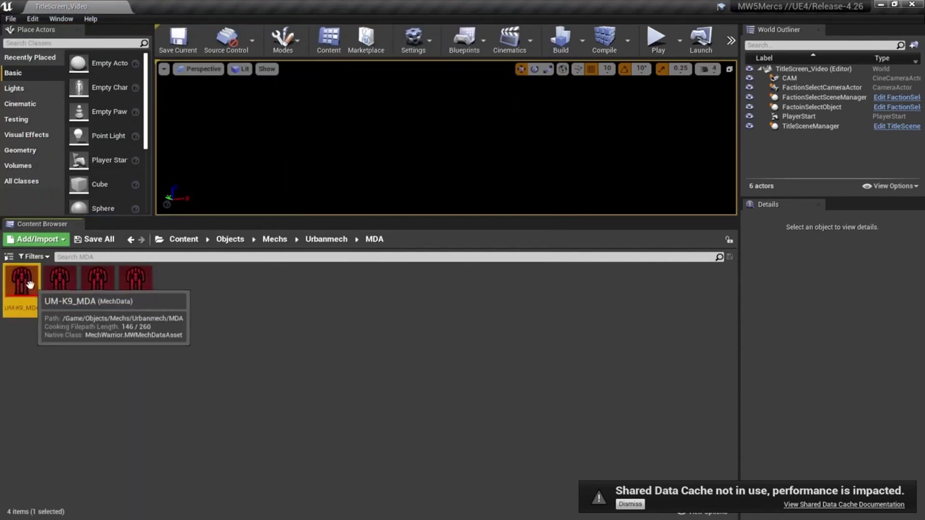
{"action": "left_click", "coordinate": [60, 282], "text": "ctrl"}
{"action": "left_click", "coordinate": [95, 282], "text": "ctrl"}
{"action": "right_click", "coordinate": [99, 289]}
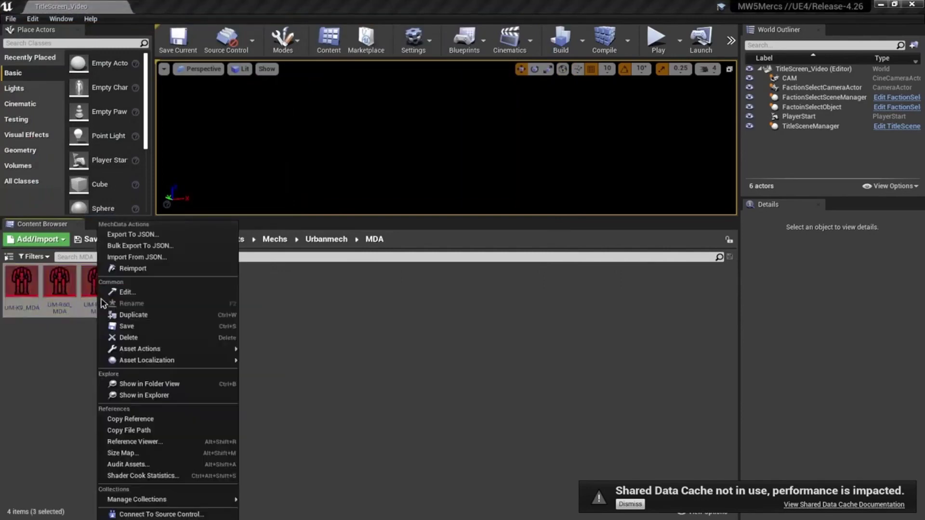
{"action": "mouse_move", "coordinate": [145, 348]}
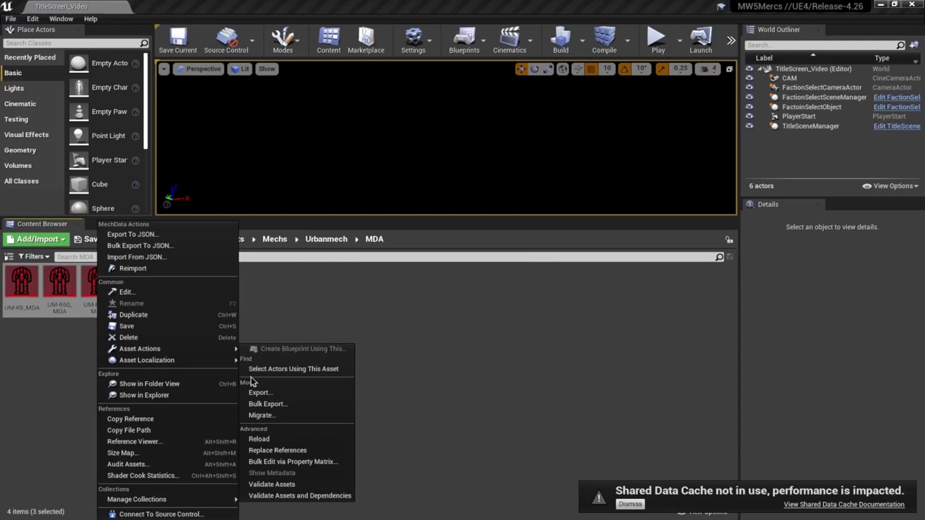
{"action": "left_click", "coordinate": [268, 403]}
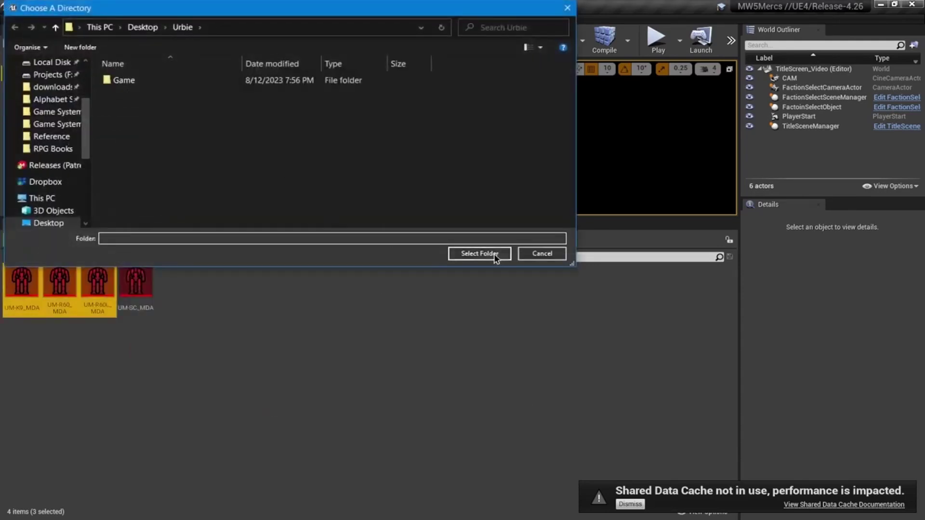
{"action": "left_click", "coordinate": [494, 257]}
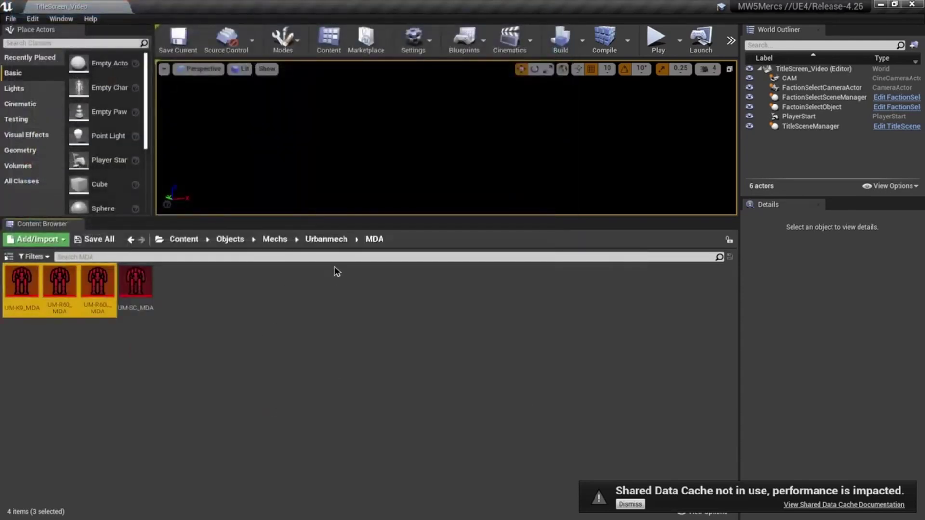
{"action": "left_click", "coordinate": [136, 285]}
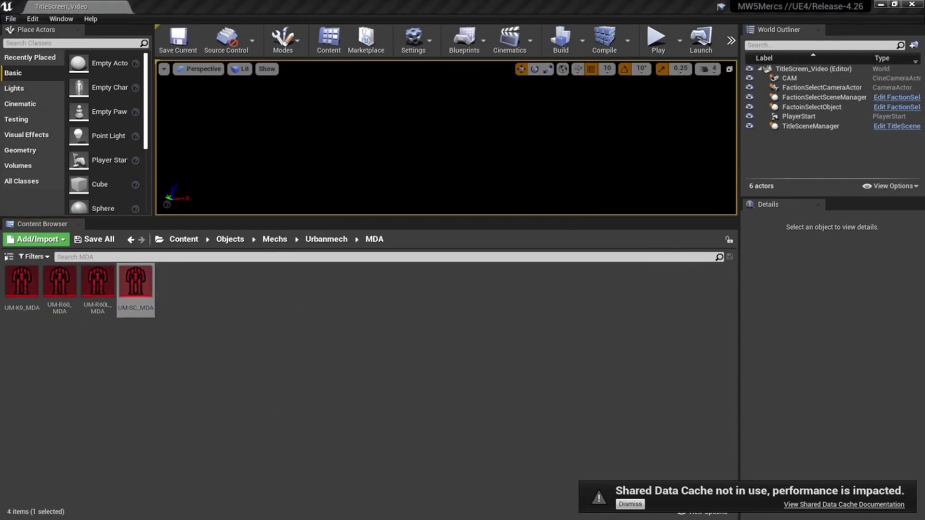
{"action": "double_click", "coordinate": [135, 285]}
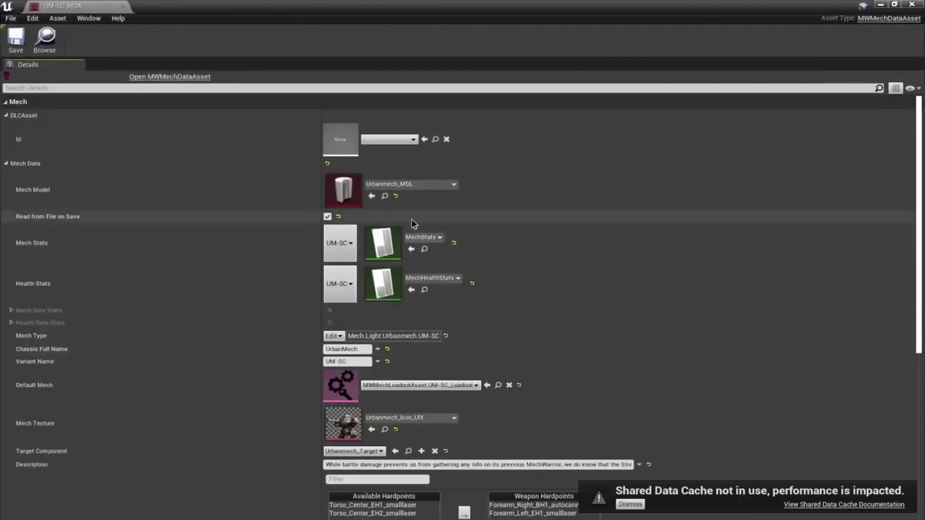
{"action": "scroll", "coordinate": [570, 294], "scroll_direction": "down", "scroll_amount": 1}
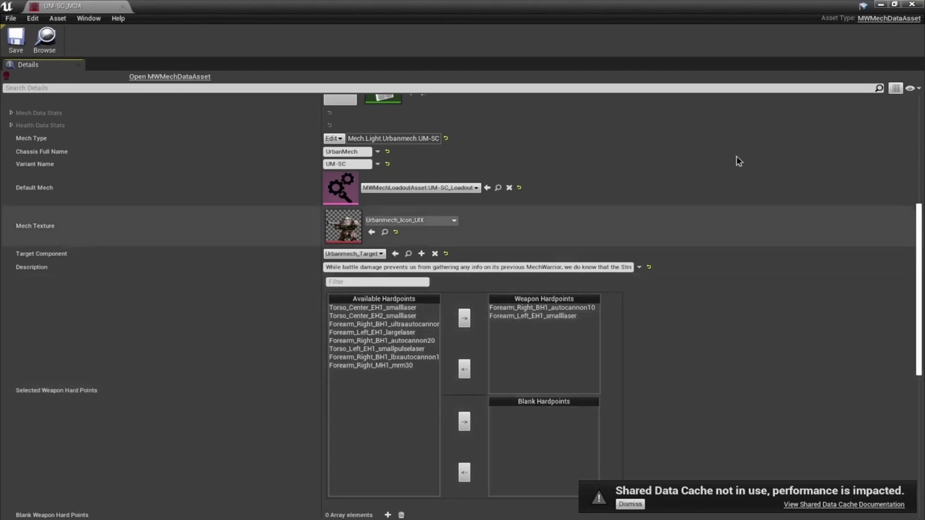
{"action": "left_click", "coordinate": [912, 4]}
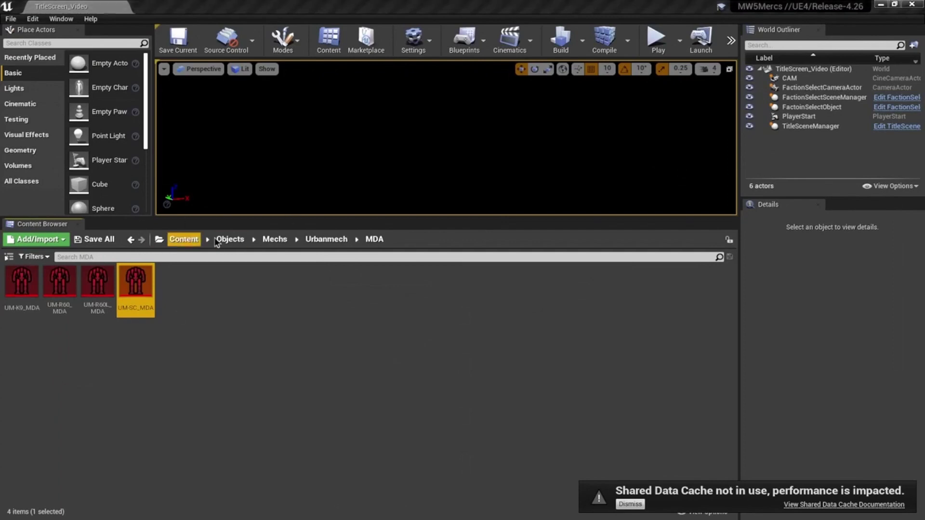
Open the Urbanmech Animation folder and scroll through its 122 animations
{"action": "left_click", "coordinate": [327, 239]}
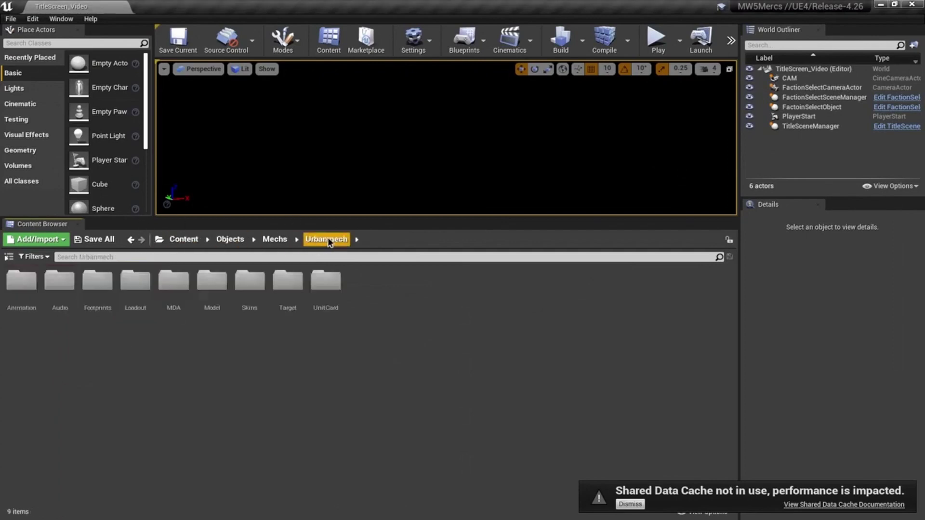
{"action": "double_click", "coordinate": [21, 280]}
{"action": "scroll", "coordinate": [356, 384], "scroll_direction": "down", "scroll_amount": 5}
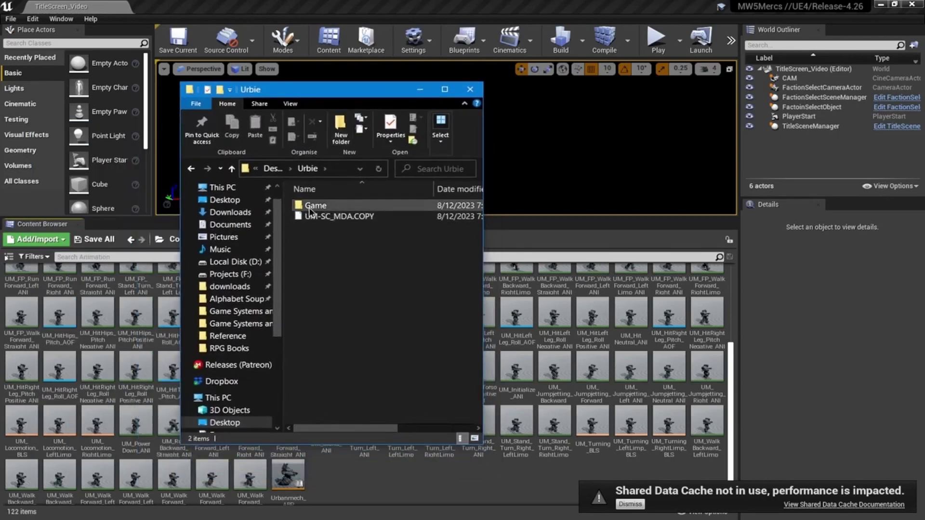
Open UM-SC_MDA.COPY in Notepad++, scroll through its text, and close it
{"action": "right_click", "coordinate": [320, 219]}
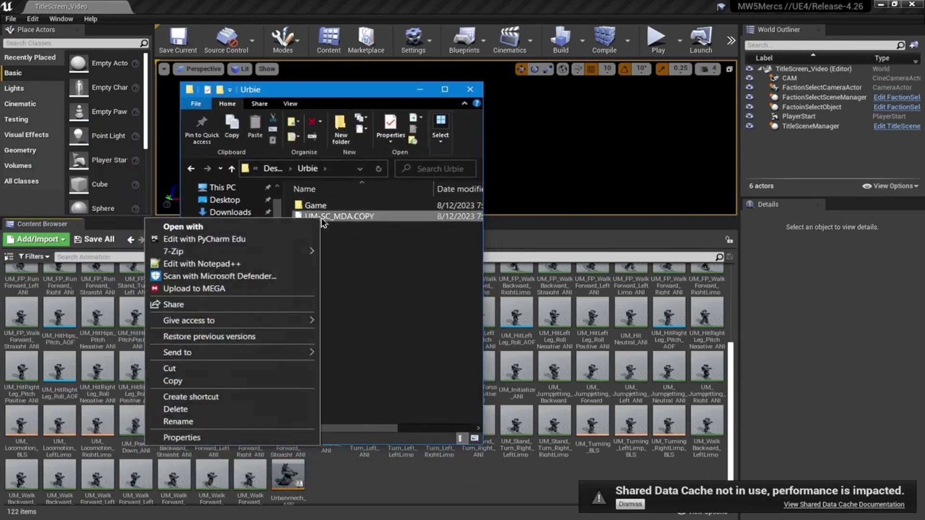
{"action": "left_click", "coordinate": [238, 264]}
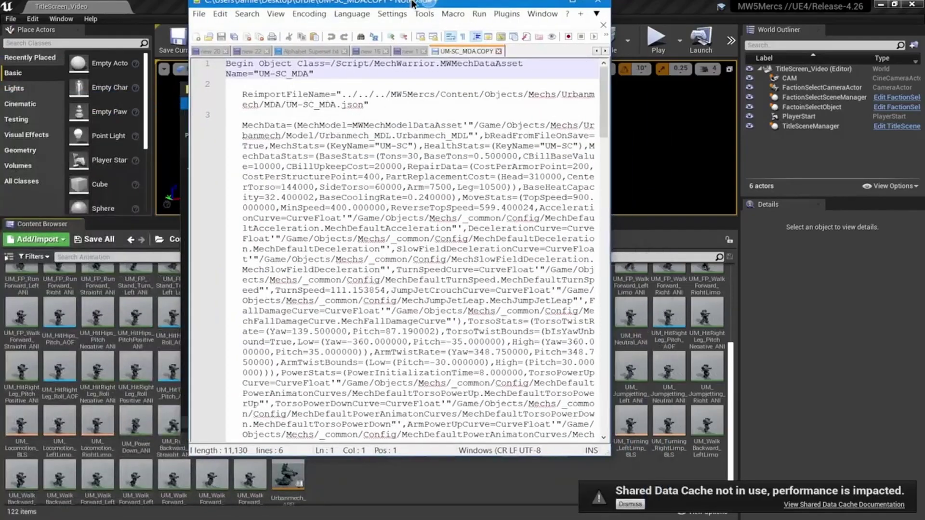
{"action": "scroll", "coordinate": [549, 316], "scroll_direction": "down", "scroll_amount": 12}
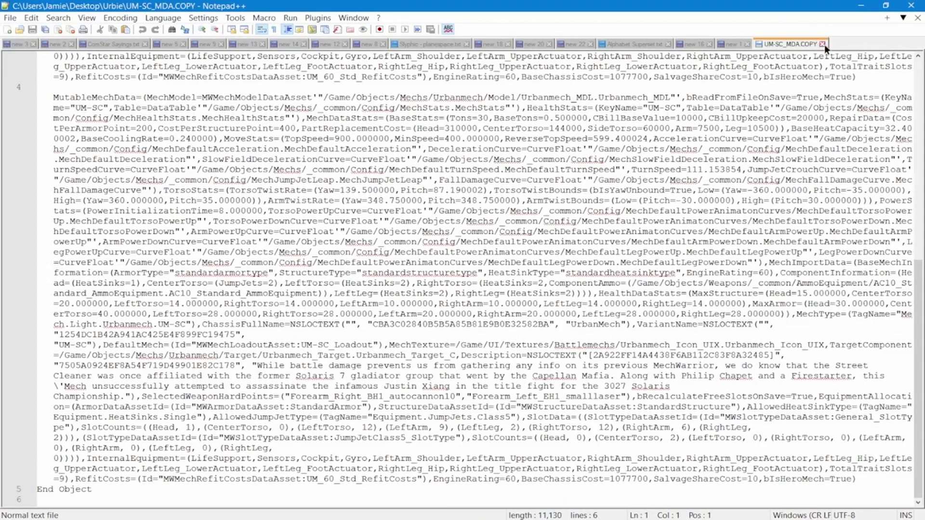
{"action": "left_click", "coordinate": [822, 44]}
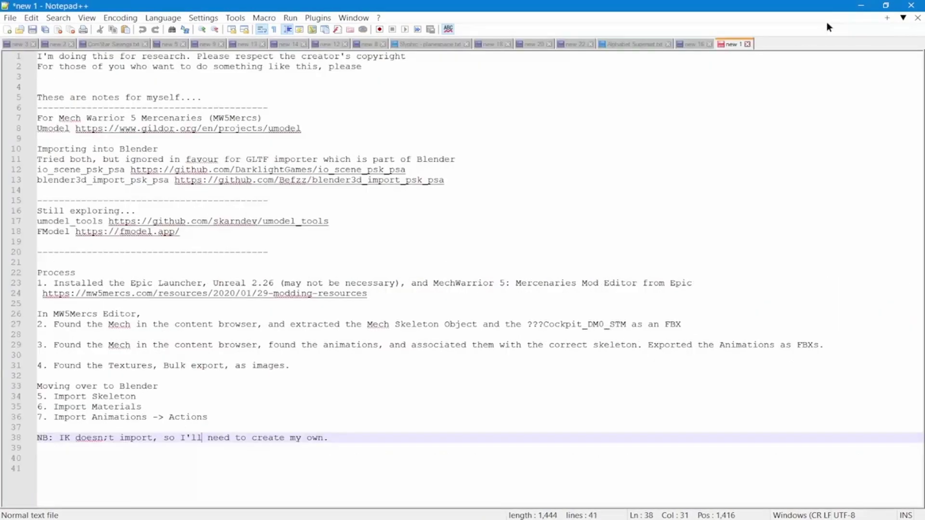
Minimise Notepad++, return to Unreal Editor, and close the Urbie Explorer window
{"action": "left_click", "coordinate": [871, 7]}
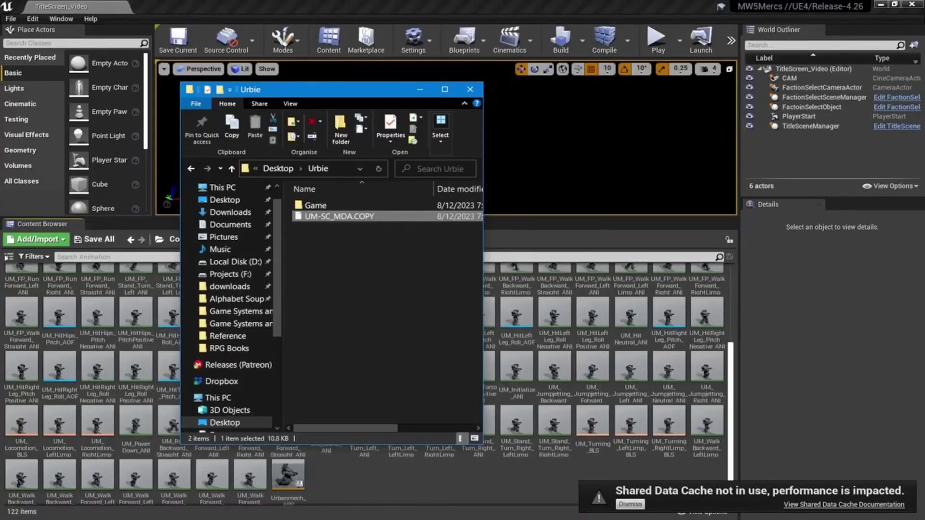
{"action": "key", "text": "alt+Tab"}
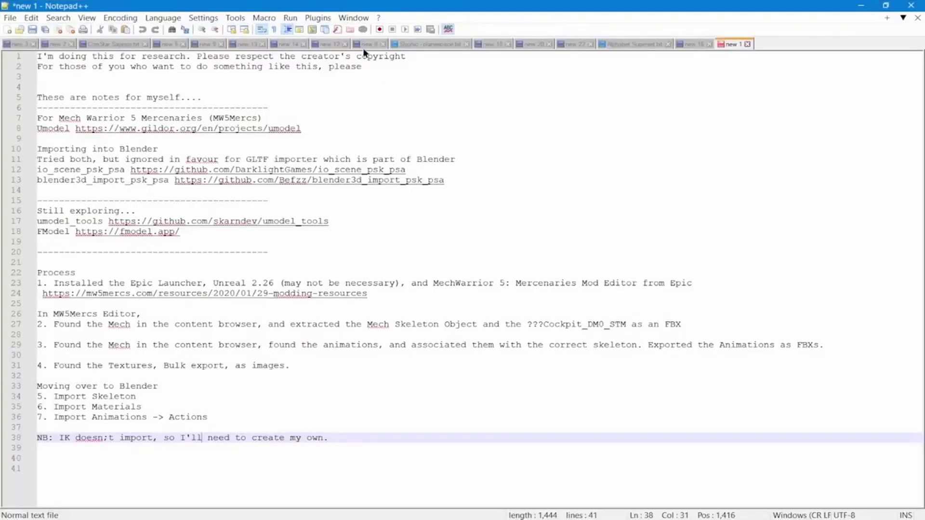
{"action": "key", "text": "alt+Tab"}
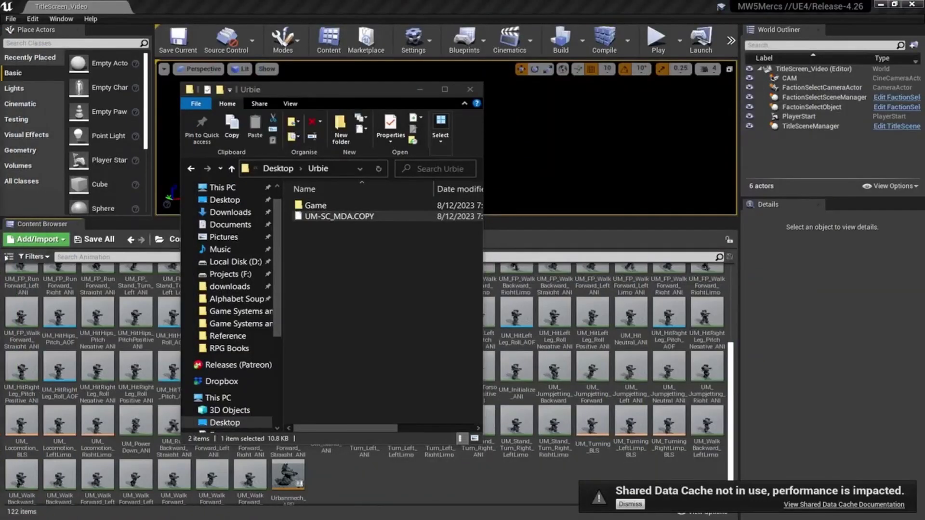
{"action": "left_click", "coordinate": [471, 89]}
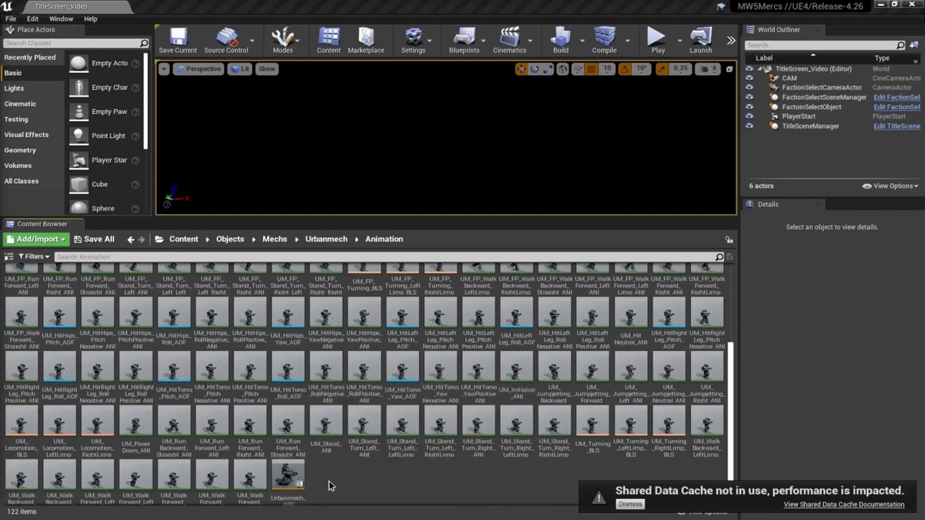
Open the Urbanmech_ABP animation blueprint from the Animation folder, then return to the level editor
{"action": "scroll", "coordinate": [323, 483], "scroll_direction": "up", "scroll_amount": 1}
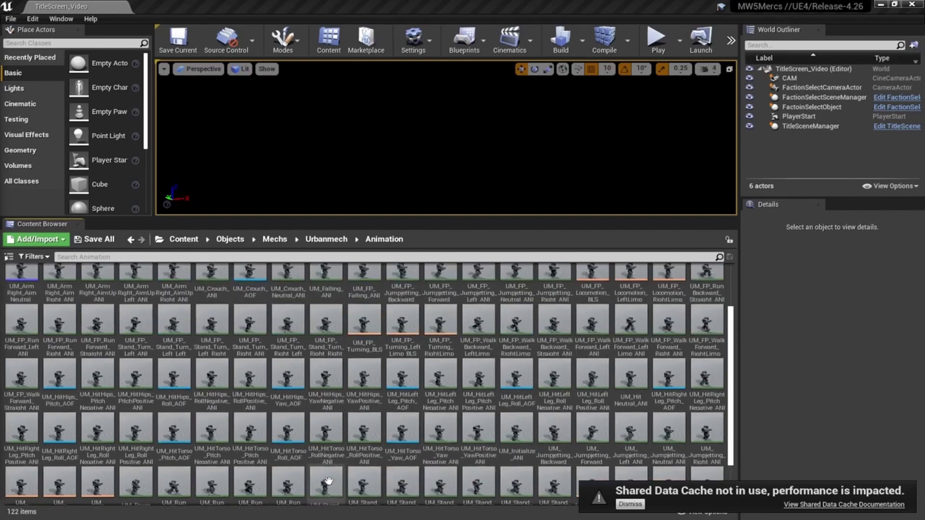
{"action": "scroll", "coordinate": [320, 481], "scroll_direction": "down", "scroll_amount": 1}
{"action": "left_click", "coordinate": [288, 477]}
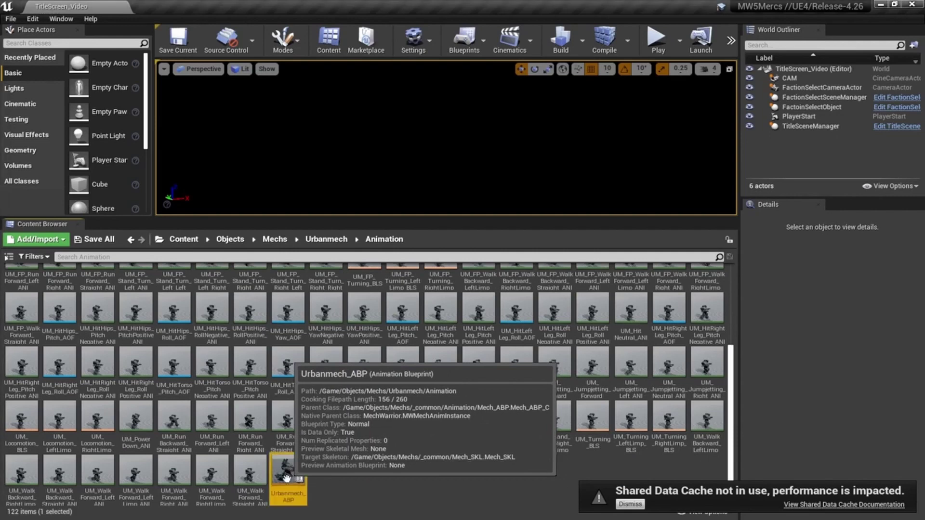
{"action": "double_click", "coordinate": [288, 473]}
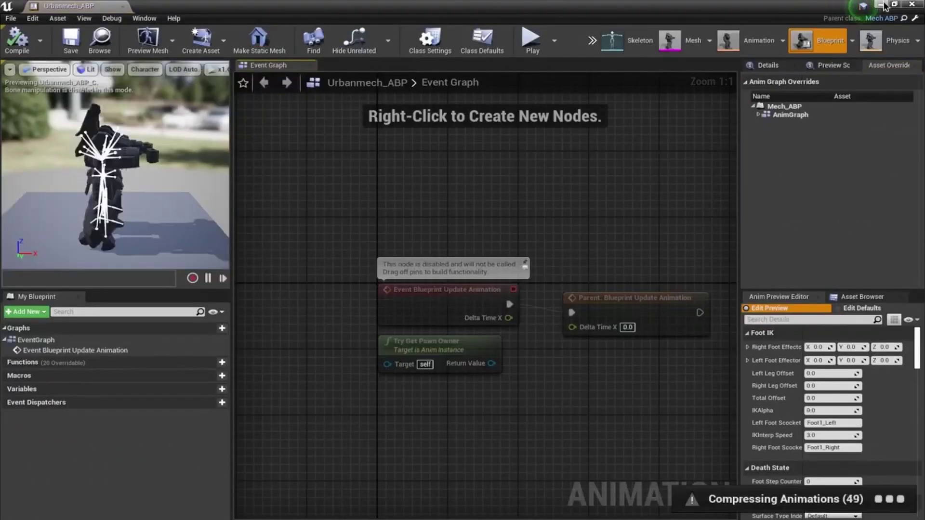
{"action": "key", "text": "alt+Tab"}
Reopen Urbanmech_ABP, pause the walk preview, and select the UM animations
{"action": "double_click", "coordinate": [288, 472]}
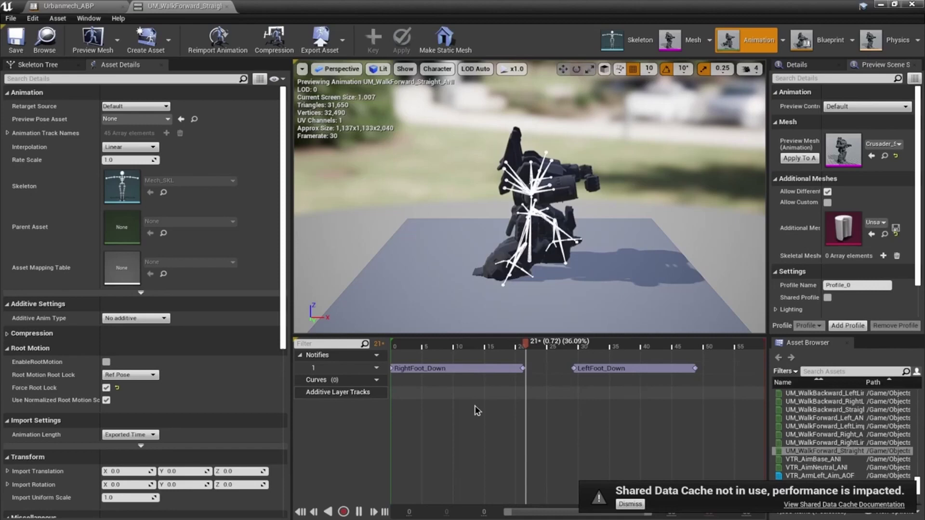
{"action": "left_click", "coordinate": [370, 513]}
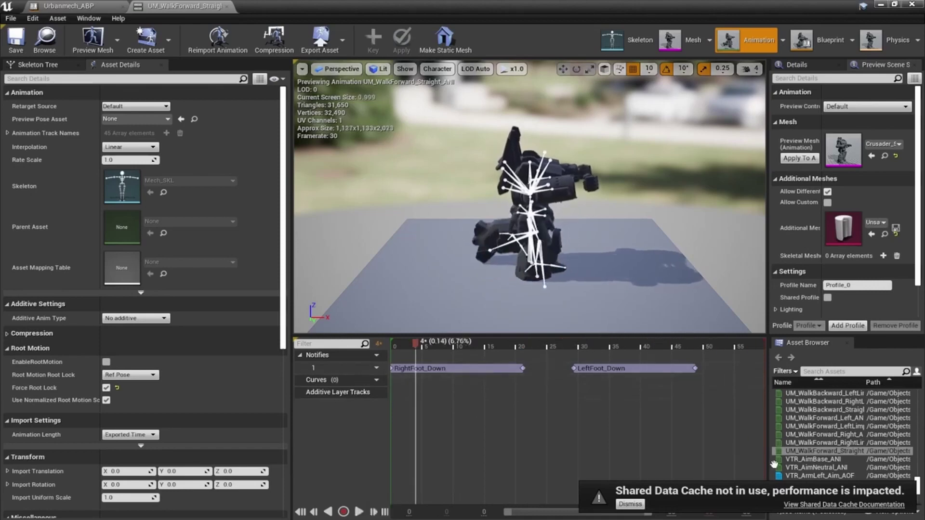
{"action": "mouse_move", "coordinate": [802, 453]}
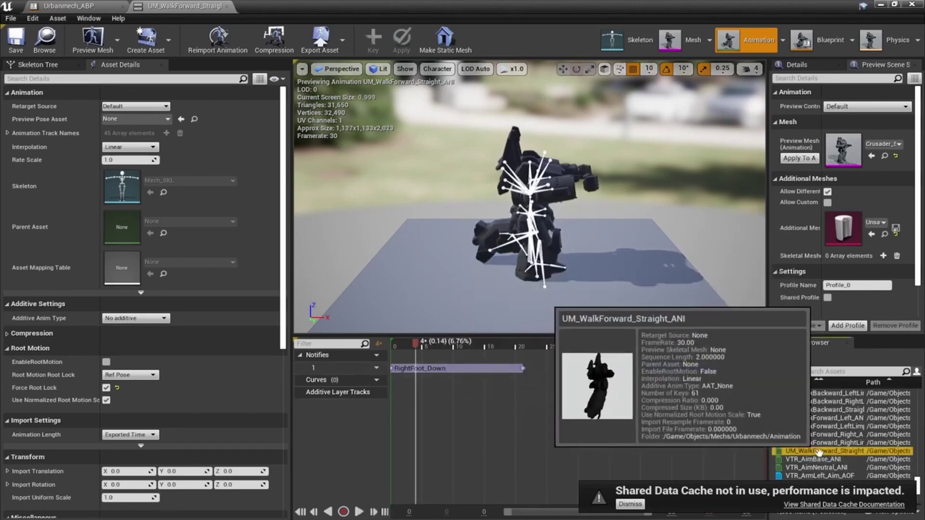
{"action": "scroll", "coordinate": [821, 445], "scroll_direction": "up", "scroll_amount": 3}
{"action": "scroll", "coordinate": [822, 446], "scroll_direction": "up", "scroll_amount": 10}
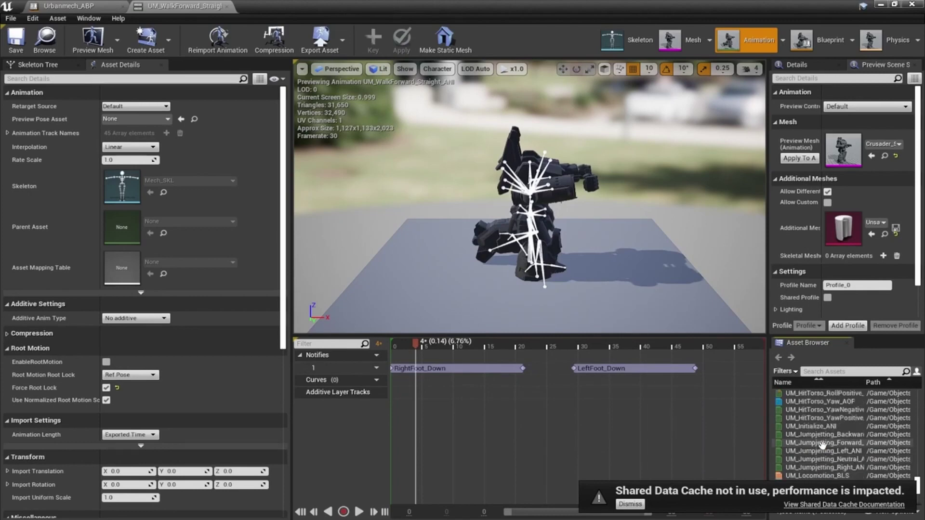
{"action": "scroll", "coordinate": [822, 446], "scroll_direction": "up", "scroll_amount": 10}
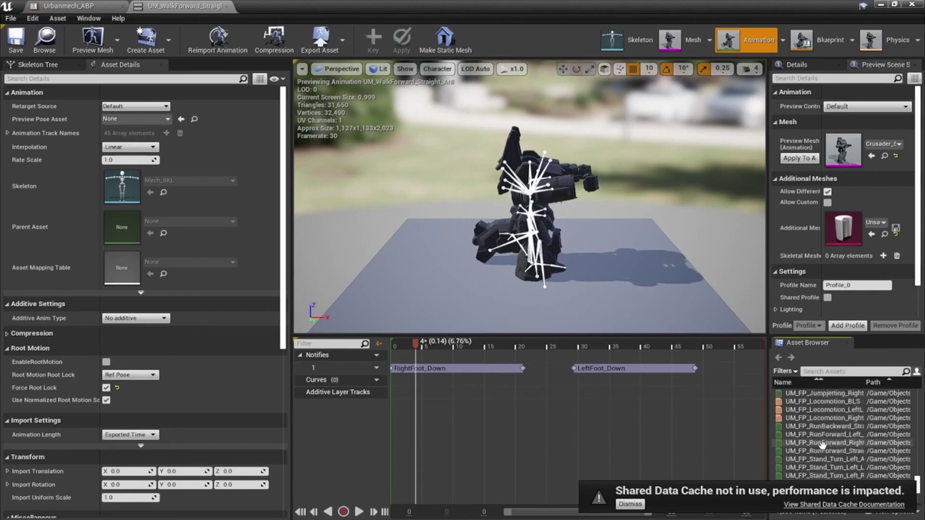
{"action": "scroll", "coordinate": [822, 444], "scroll_direction": "up", "scroll_amount": 6}
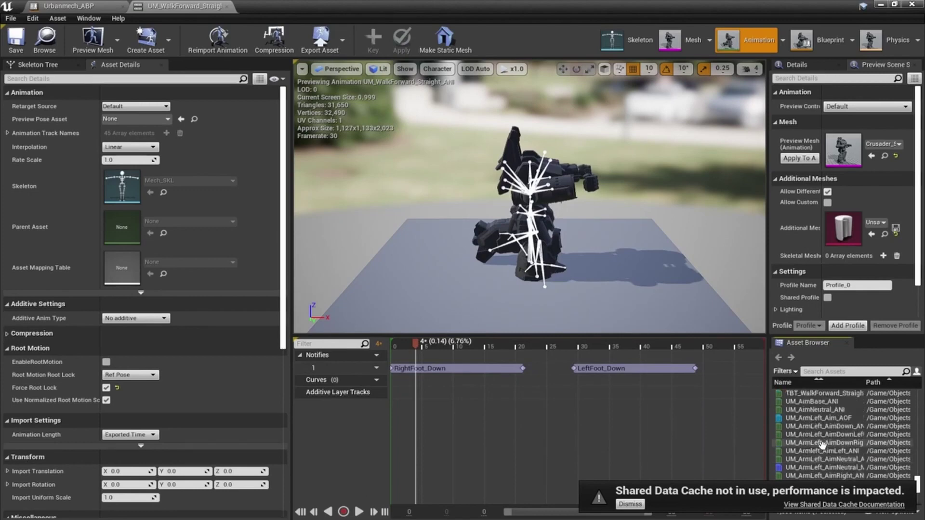
{"action": "left_click", "coordinate": [819, 436], "text": "shift"}
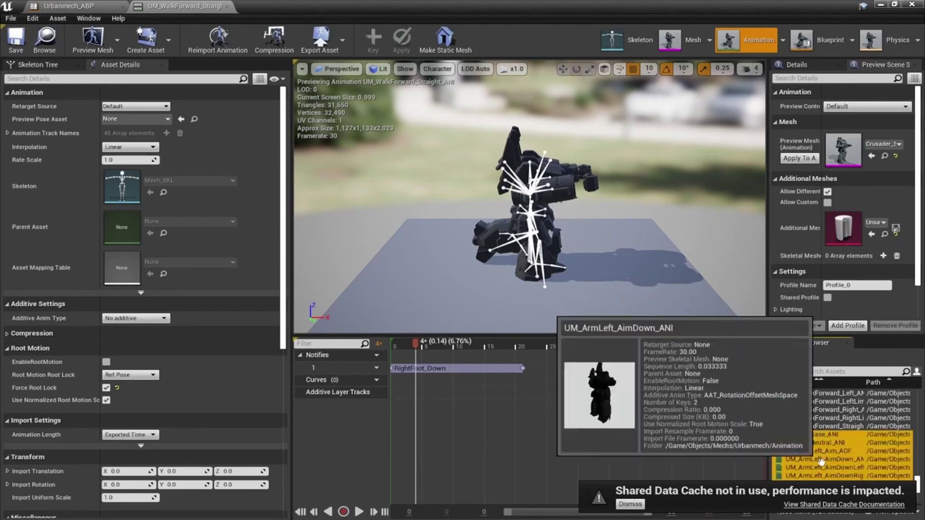
Set UrbanMech_SKM as the preview mesh and apply it to the asset
{"action": "left_click", "coordinate": [881, 143]}
{"action": "left_click_drag", "start_coordinate": [917, 272], "coordinate": [917, 340]}
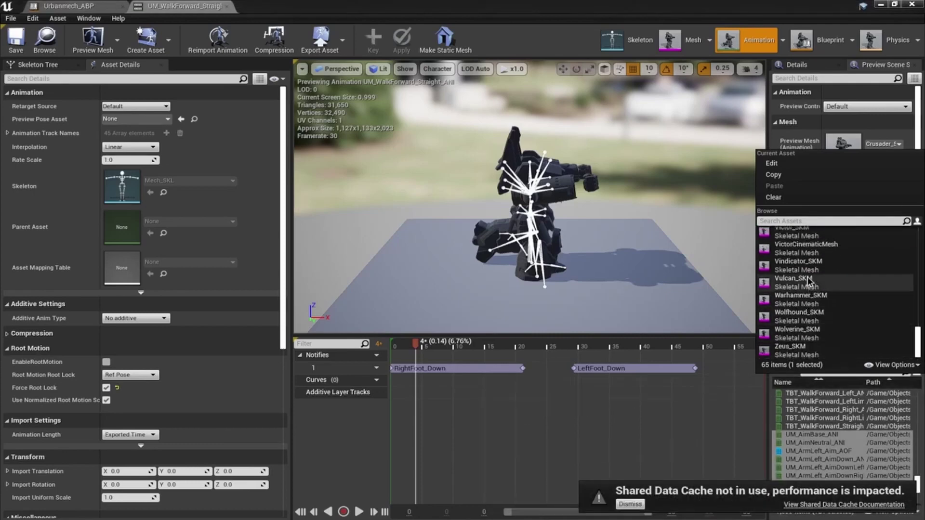
{"action": "scroll", "coordinate": [803, 261], "scroll_direction": "up", "scroll_amount": 2}
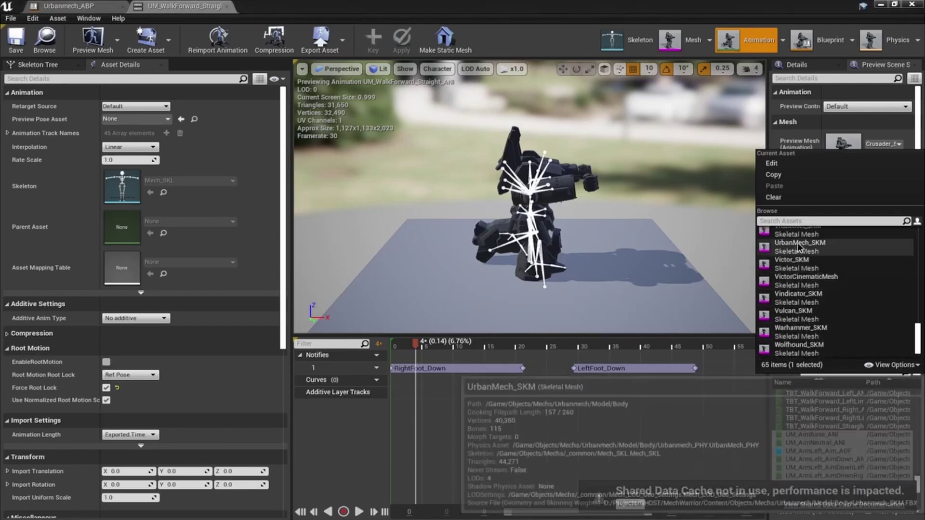
{"action": "left_click", "coordinate": [803, 250]}
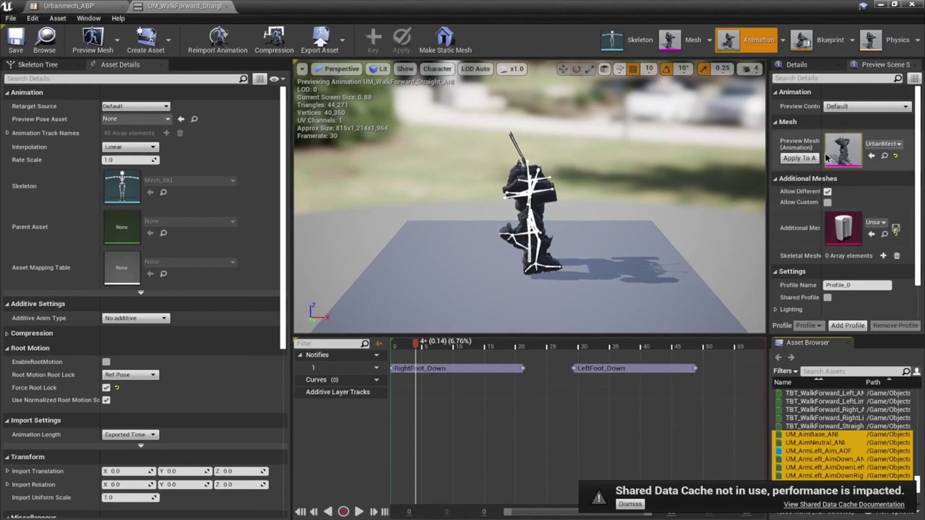
{"action": "left_click", "coordinate": [800, 158]}
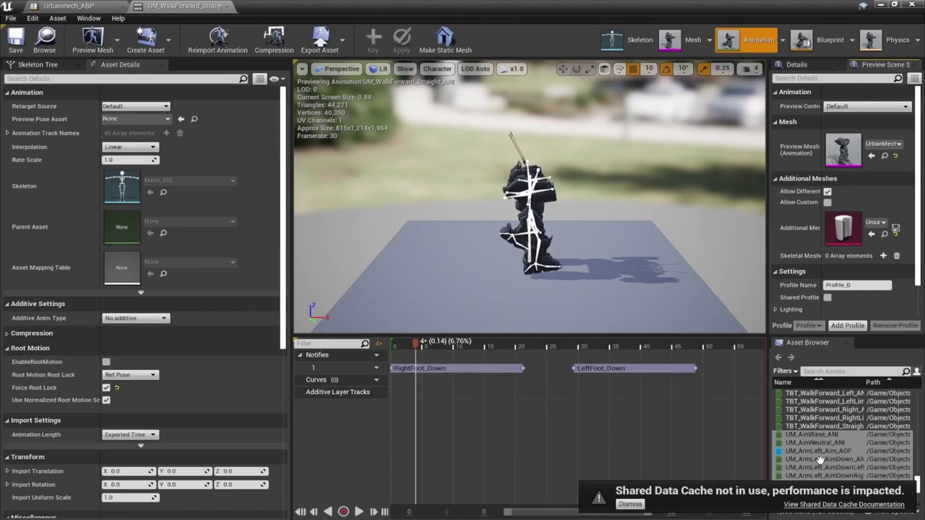
Export the selected UM animations as FBX into Desktop\Urbie using Export All
{"action": "left_click_drag", "start_coordinate": [821, 460], "coordinate": [827, 463]}
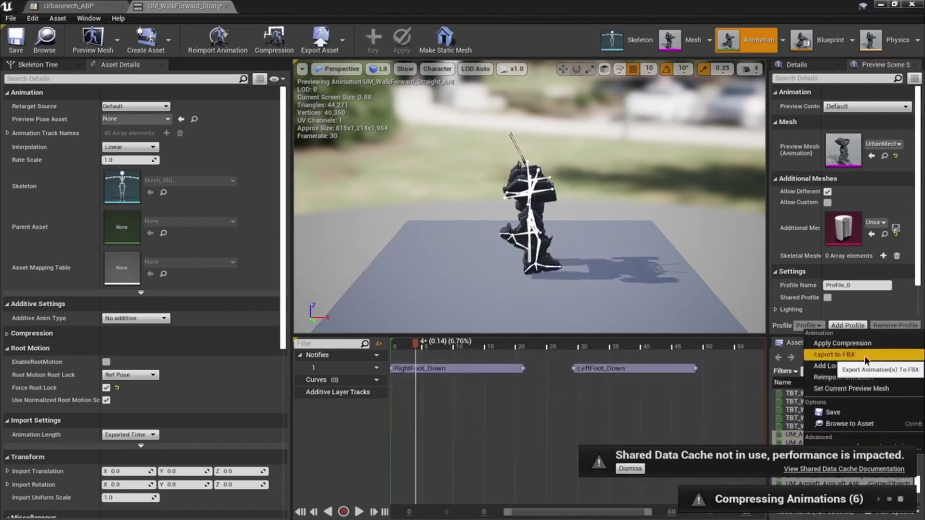
{"action": "left_click", "coordinate": [865, 357]}
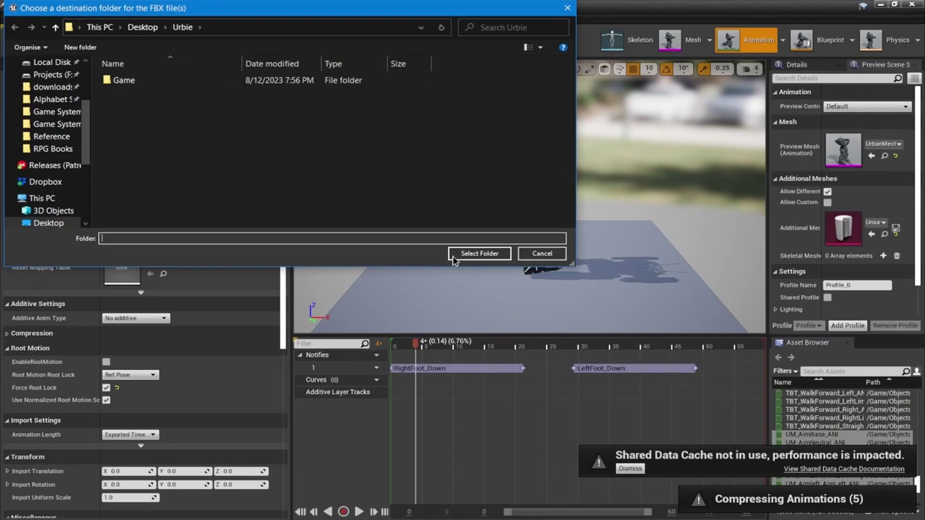
{"action": "left_click", "coordinate": [464, 258]}
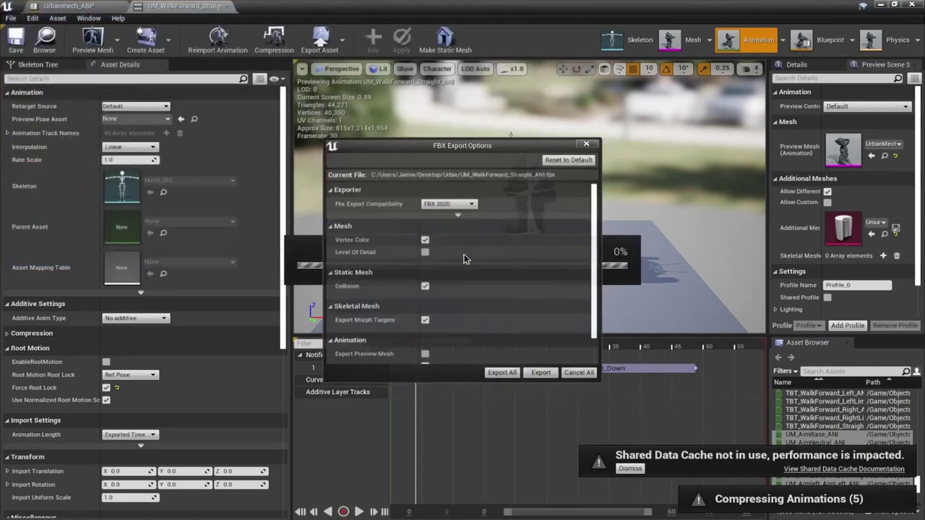
{"action": "left_click", "coordinate": [501, 374]}
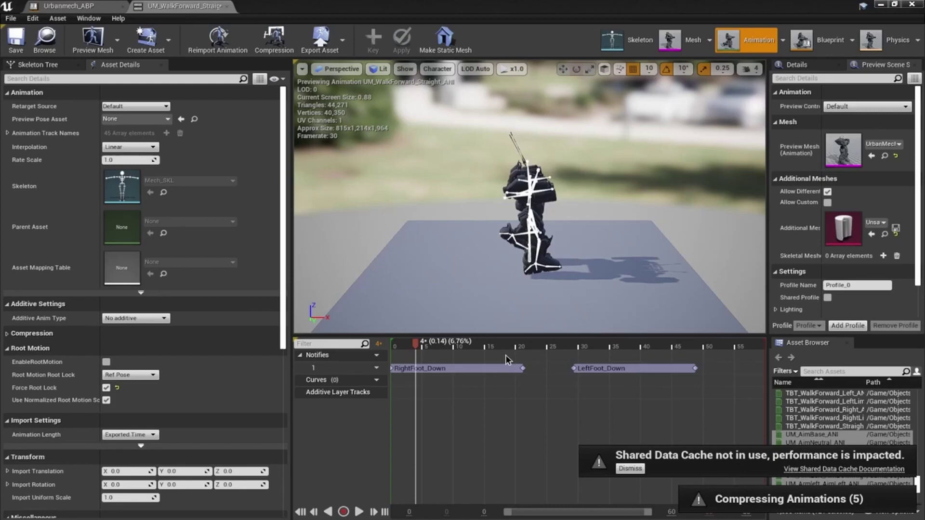
Open the Desktop's Urbie folder in a maximized File Explorer and create an 'Animation' folder
{"action": "key", "text": "super+e"}
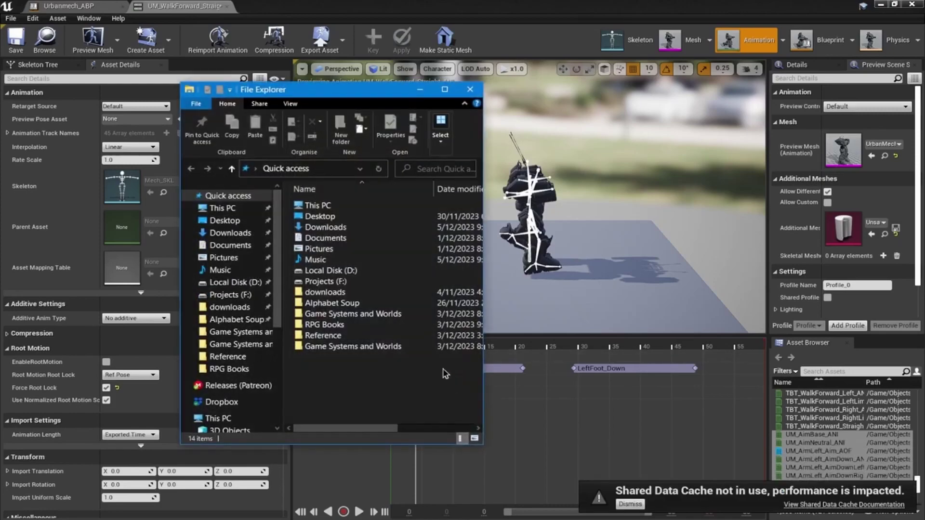
{"action": "left_click", "coordinate": [225, 220]}
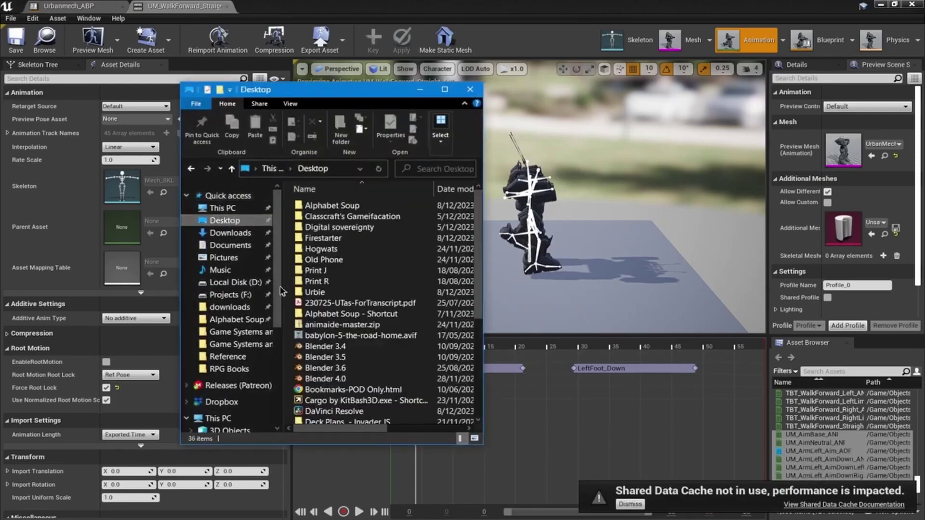
{"action": "double_click", "coordinate": [312, 292]}
{"action": "left_click_drag", "start_coordinate": [299, 89], "coordinate": [203, 69]}
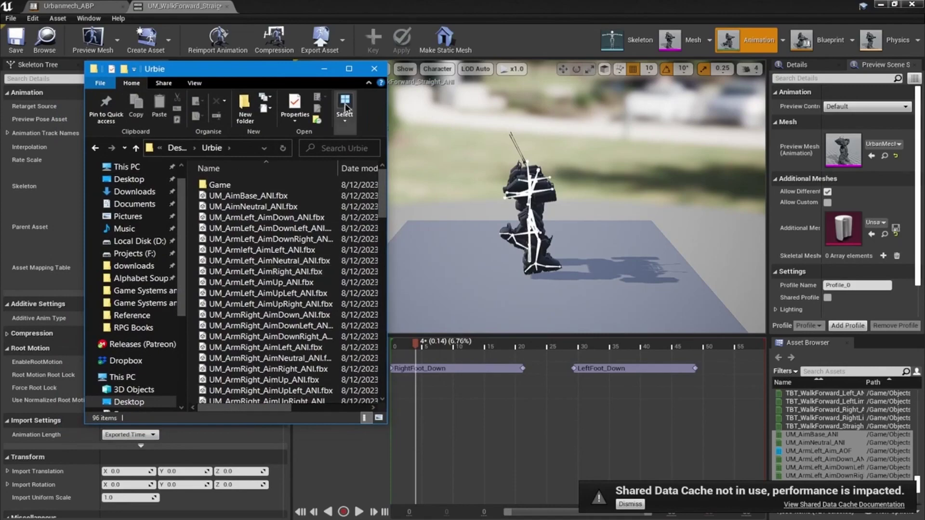
{"action": "left_click", "coordinate": [349, 70]}
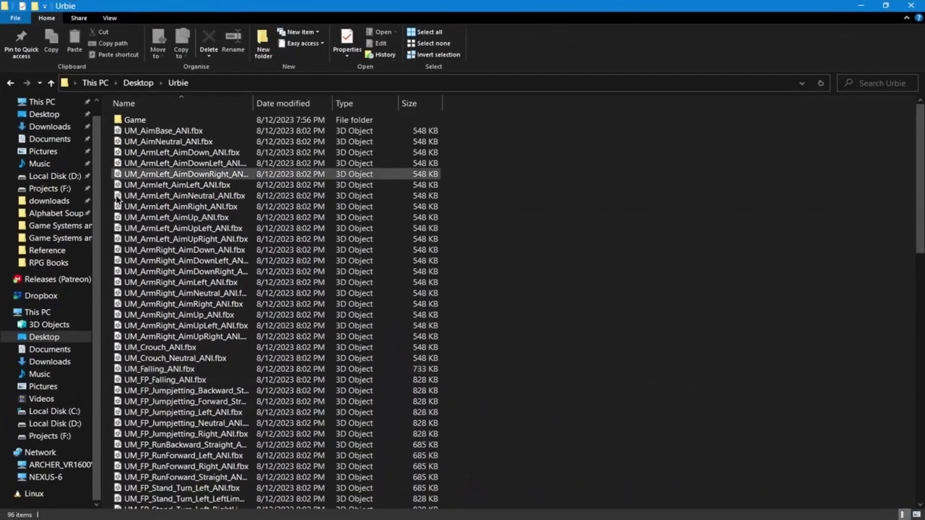
{"action": "left_click", "coordinate": [263, 42]}
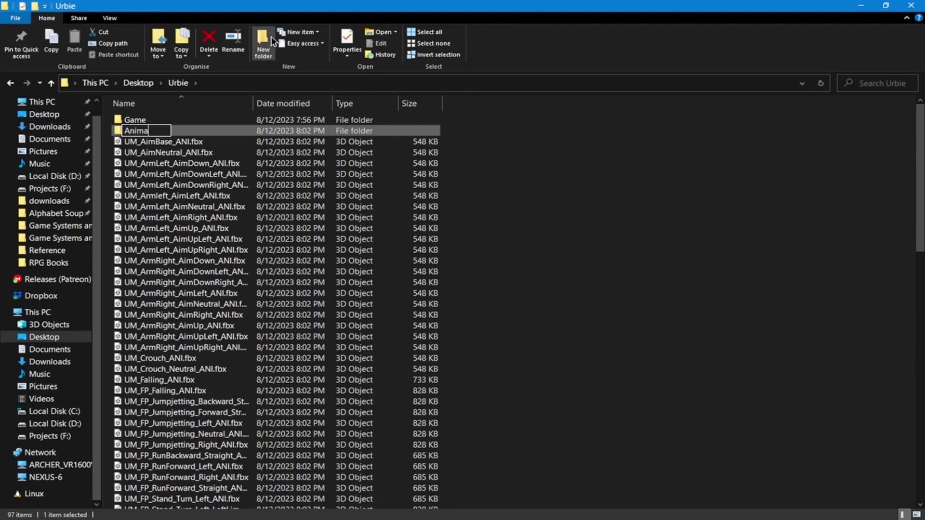
{"action": "key", "text": "Return"}
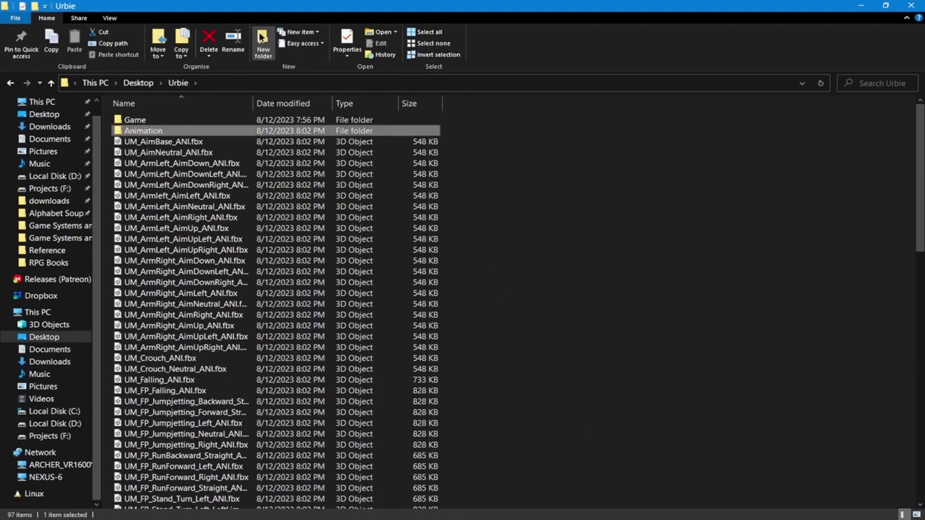
Select all exported FBX files, excluding the Game and Animation folders, and move them into Animation
{"action": "left_click", "coordinate": [144, 141]}
{"action": "key", "text": "ctrl+a"}
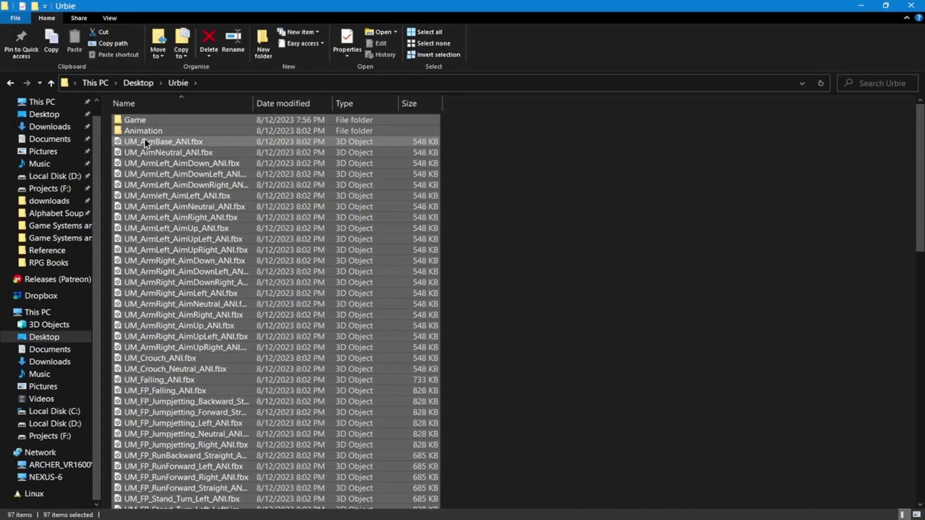
{"action": "left_click", "coordinate": [140, 119], "text": "ctrl"}
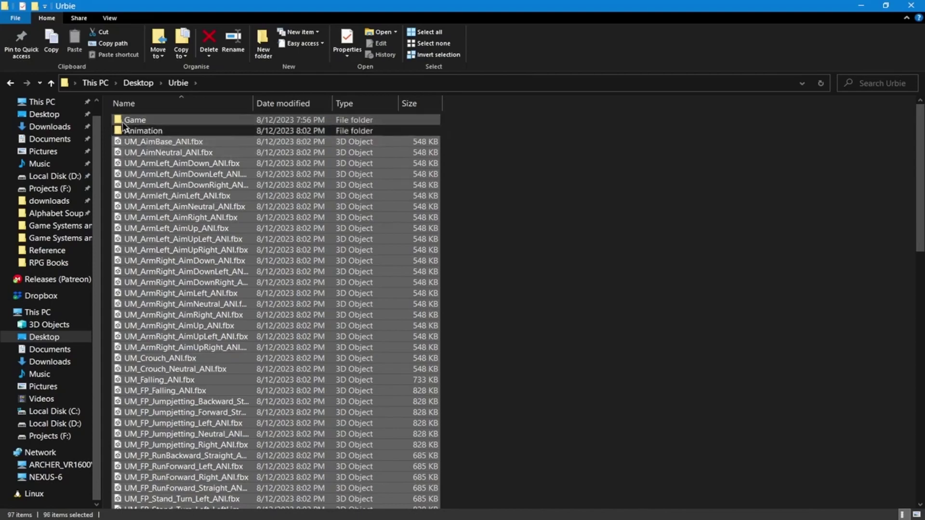
{"action": "left_click", "coordinate": [144, 131], "text": "ctrl"}
{"action": "left_click_drag", "start_coordinate": [212, 174], "coordinate": [164, 126]}
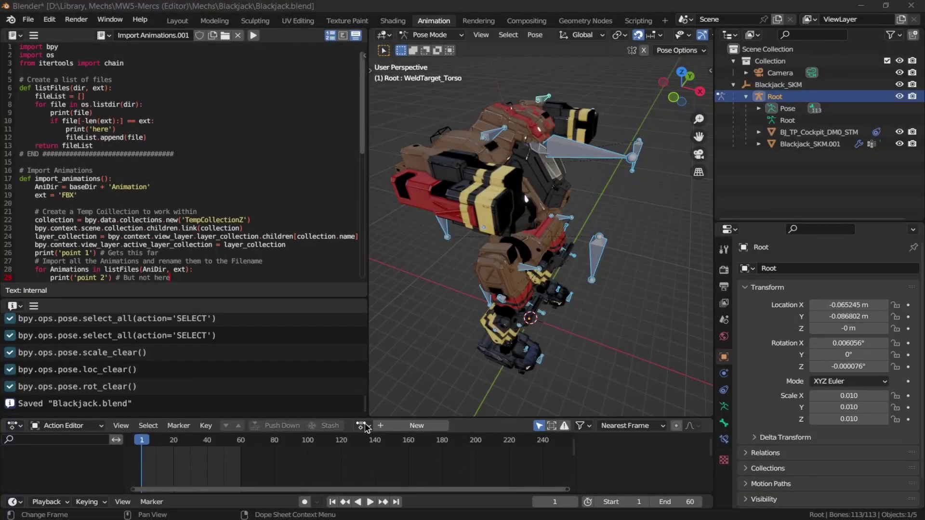
Browse the Action Editor's list of imported BJ animation actions
{"action": "left_click", "coordinate": [365, 428]}
{"action": "scroll", "coordinate": [429, 383], "scroll_direction": "down", "scroll_amount": 12}
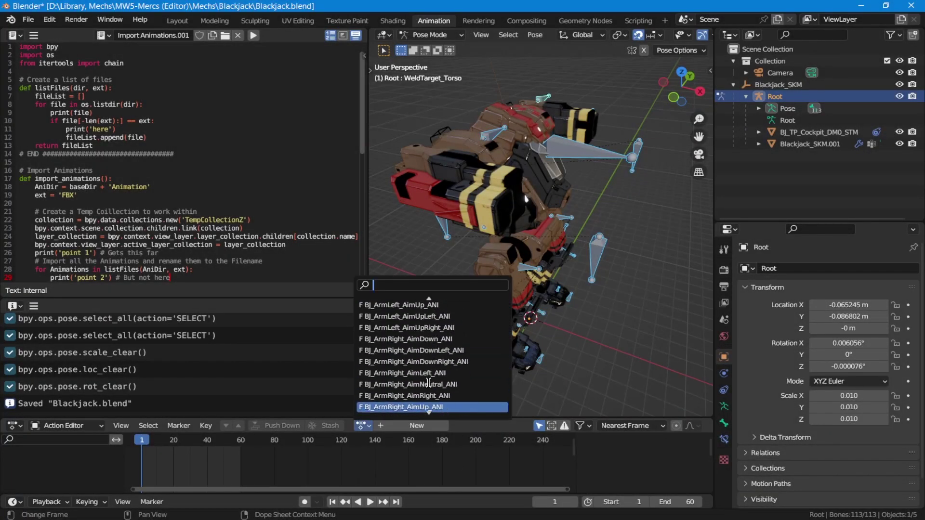
{"action": "scroll", "coordinate": [429, 384], "scroll_direction": "down", "scroll_amount": 8}
{"action": "scroll", "coordinate": [410, 388], "scroll_direction": "up", "scroll_amount": 2}
{"action": "scroll", "coordinate": [410, 390], "scroll_direction": "down", "scroll_amount": 1}
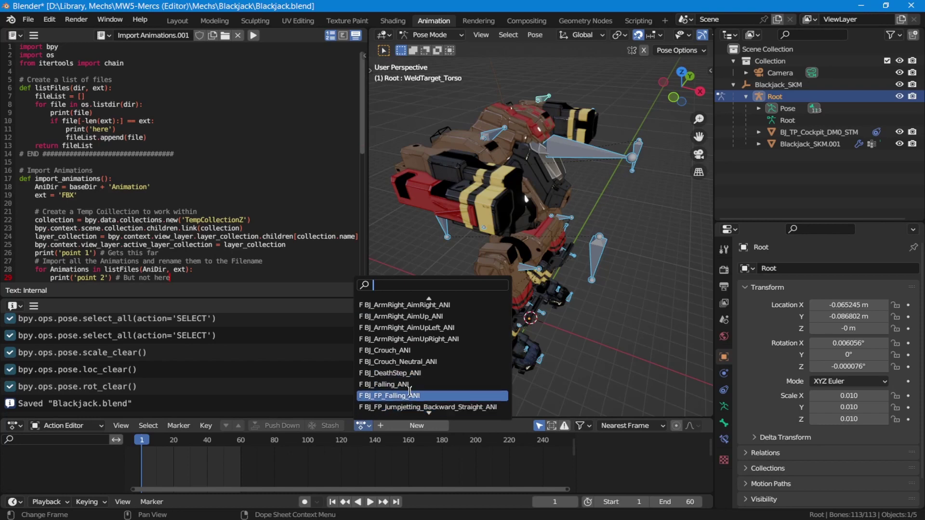
{"action": "scroll", "coordinate": [410, 390], "scroll_direction": "up", "scroll_amount": 1}
{"action": "scroll", "coordinate": [409, 390], "scroll_direction": "down", "scroll_amount": 2}
{"action": "scroll", "coordinate": [408, 381], "scroll_direction": "down", "scroll_amount": 2}
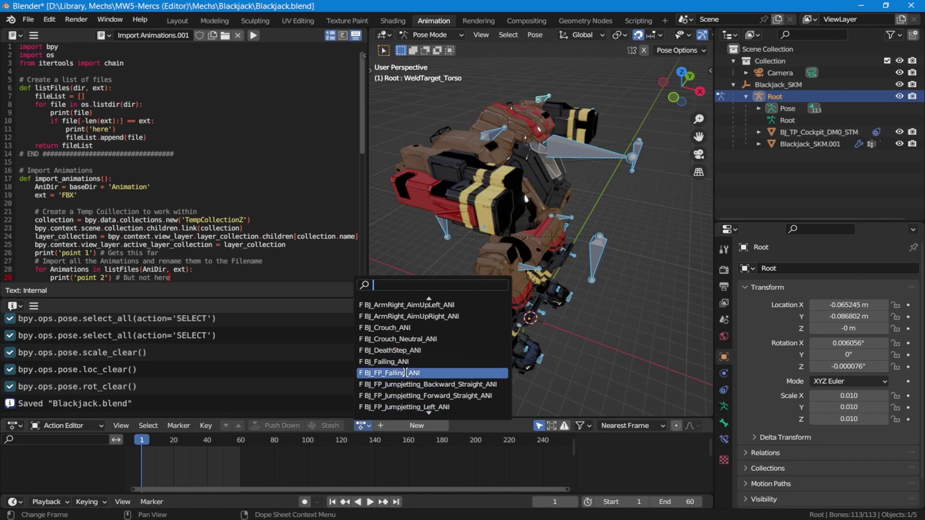
{"action": "scroll", "coordinate": [407, 372], "scroll_direction": "down", "scroll_amount": 6}
{"action": "scroll", "coordinate": [412, 372], "scroll_direction": "up", "scroll_amount": 2}
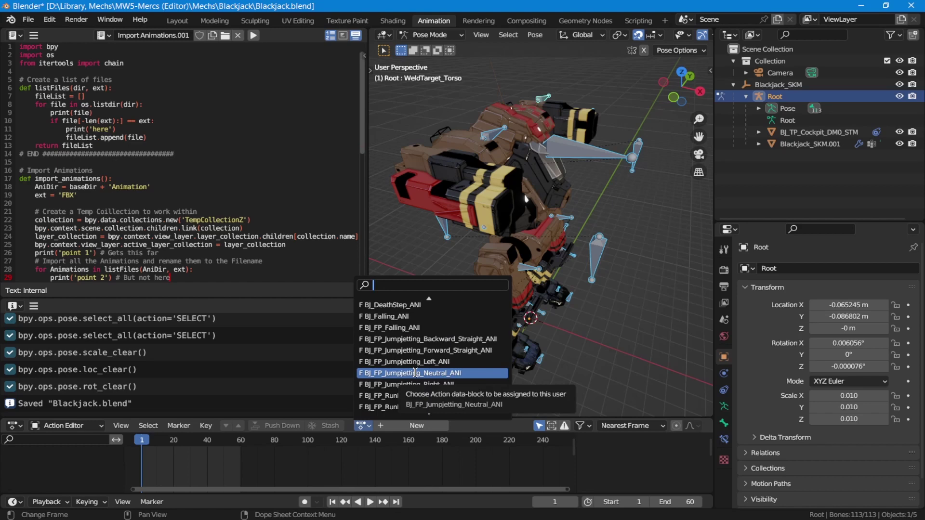
{"action": "scroll", "coordinate": [414, 372], "scroll_direction": "down", "scroll_amount": 3}
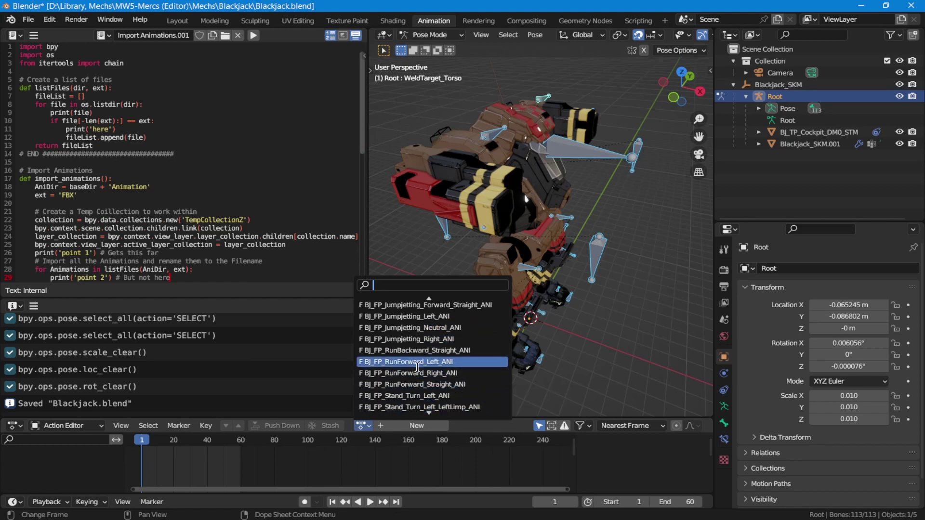
Assign BJ_FP_RunForward_Left_ANI to the mech rig and play its run animation
{"action": "left_click", "coordinate": [420, 362]}
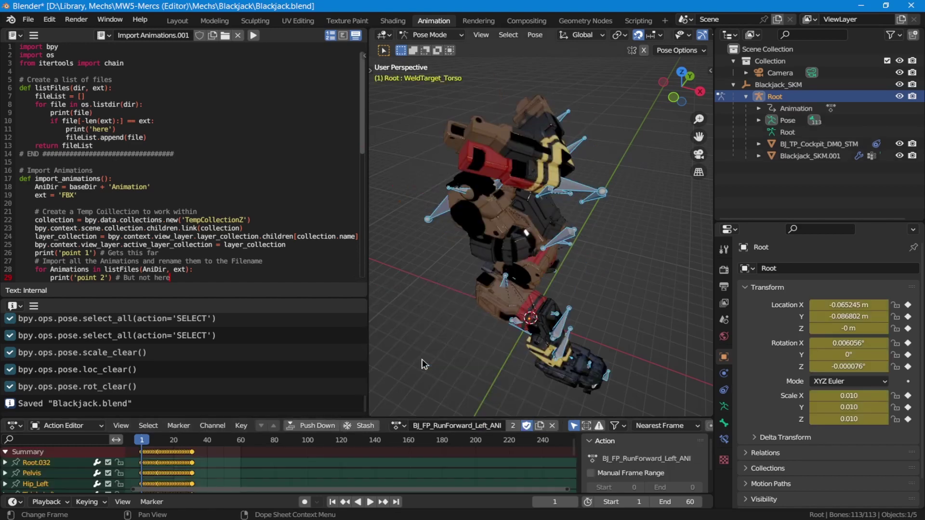
{"action": "middle_click_drag", "start_coordinate": [524, 326], "coordinate": [481, 320]}
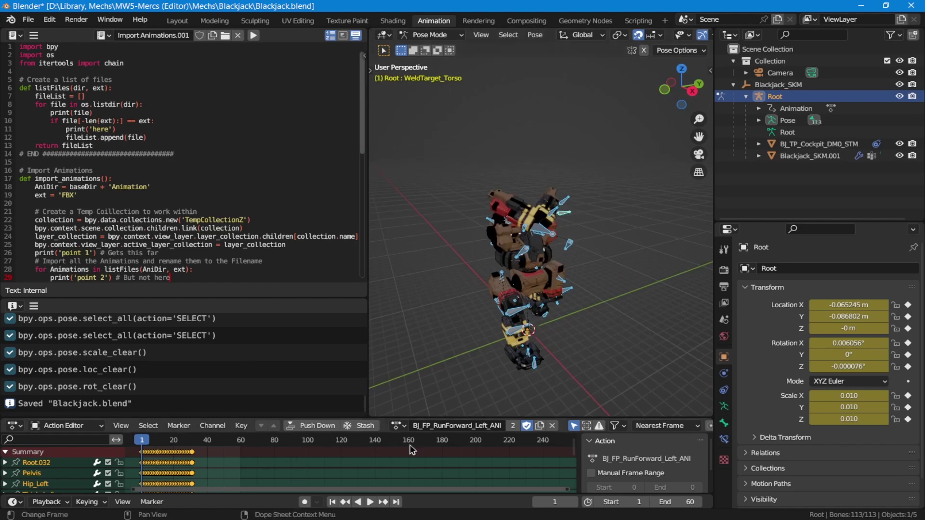
{"action": "left_click", "coordinate": [370, 503]}
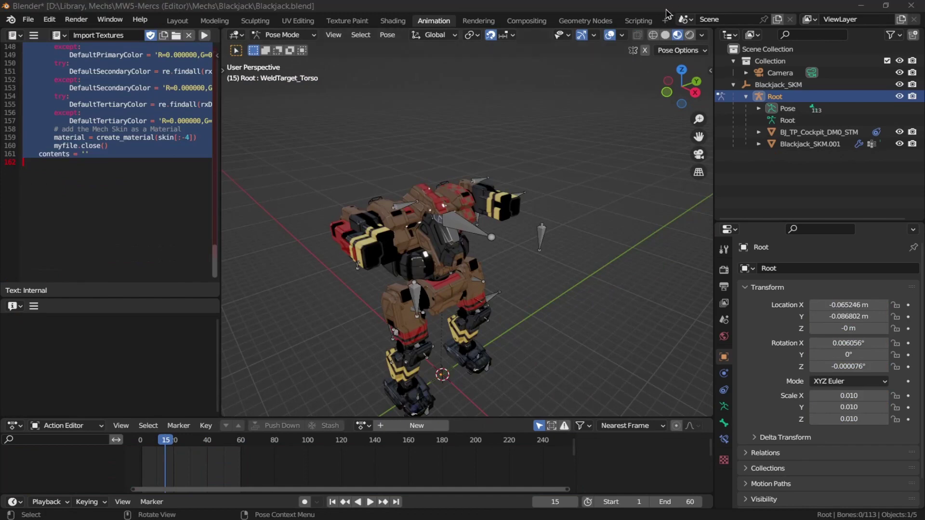
In the Scripting workspace, set the Outliner display mode to Blender File
{"action": "left_click", "coordinate": [639, 22]}
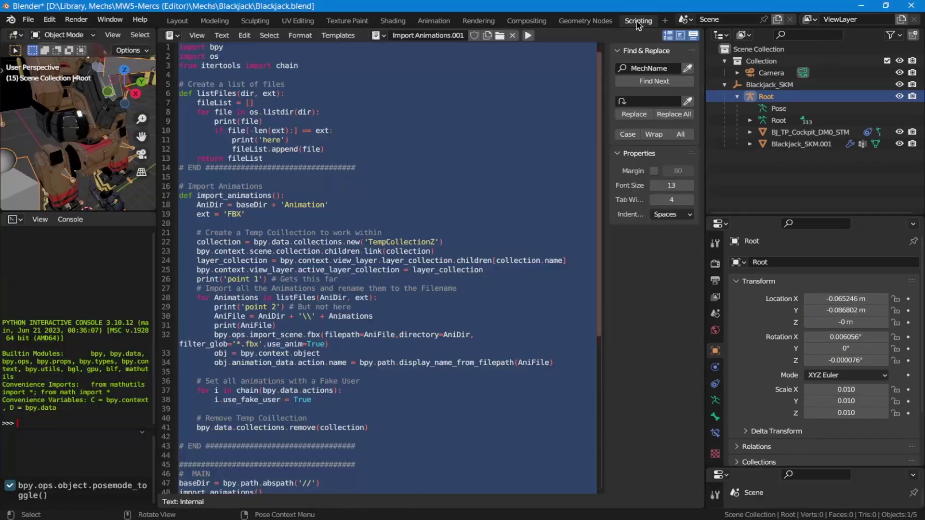
{"action": "left_click", "coordinate": [744, 36]}
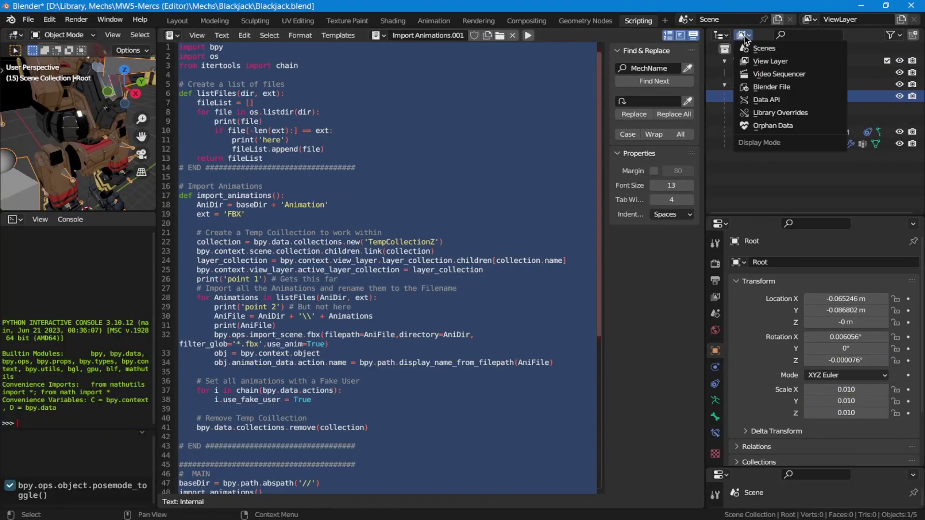
{"action": "left_click", "coordinate": [764, 88]}
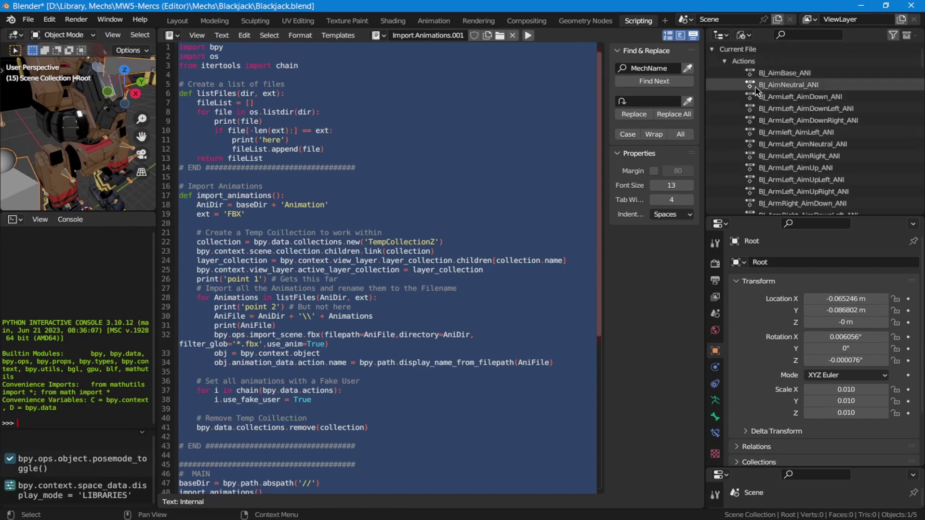
Select every BJ action down to BJ_WalkForward_Straight_ANI and clear their fake users
{"action": "left_click", "coordinate": [790, 144]}
{"action": "scroll", "coordinate": [791, 144], "scroll_direction": "down", "scroll_amount": 8}
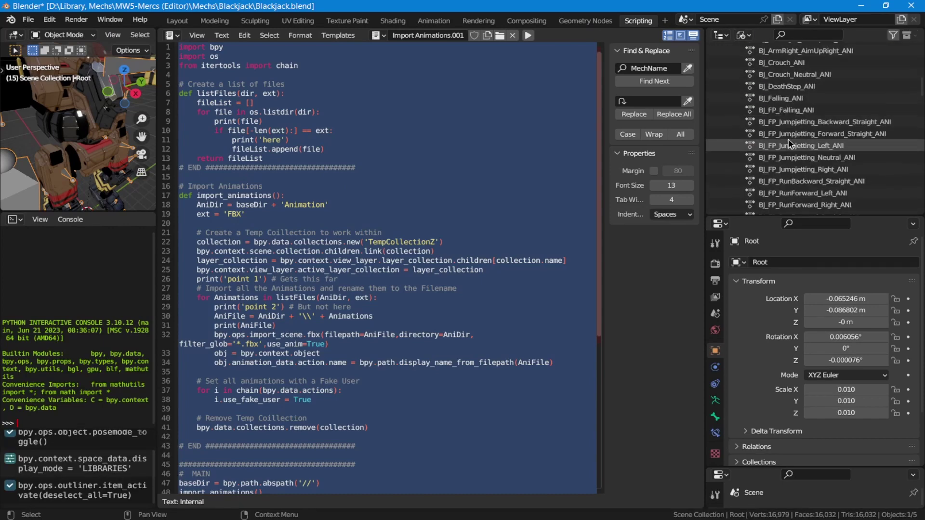
{"action": "scroll", "coordinate": [782, 149], "scroll_direction": "down", "scroll_amount": 12}
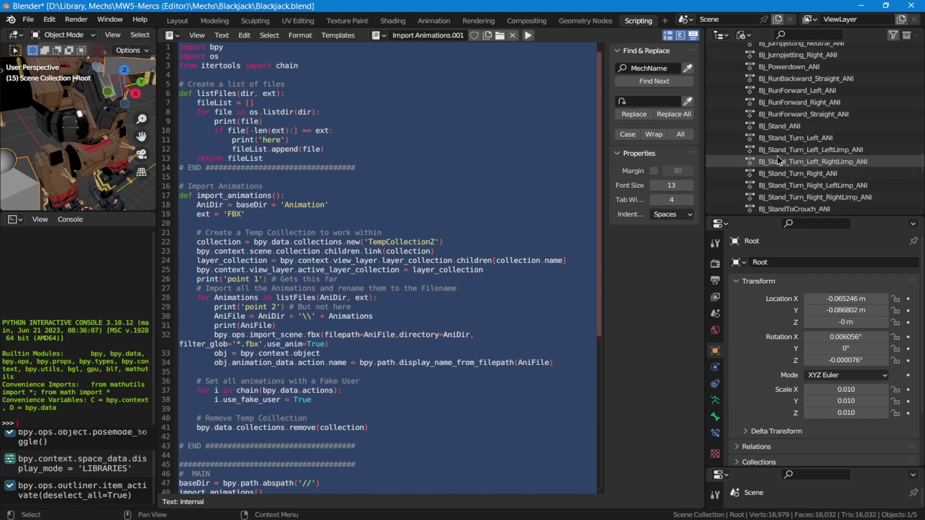
{"action": "scroll", "coordinate": [777, 155], "scroll_direction": "down", "scroll_amount": 4}
{"action": "left_click", "coordinate": [781, 180], "text": "shift"}
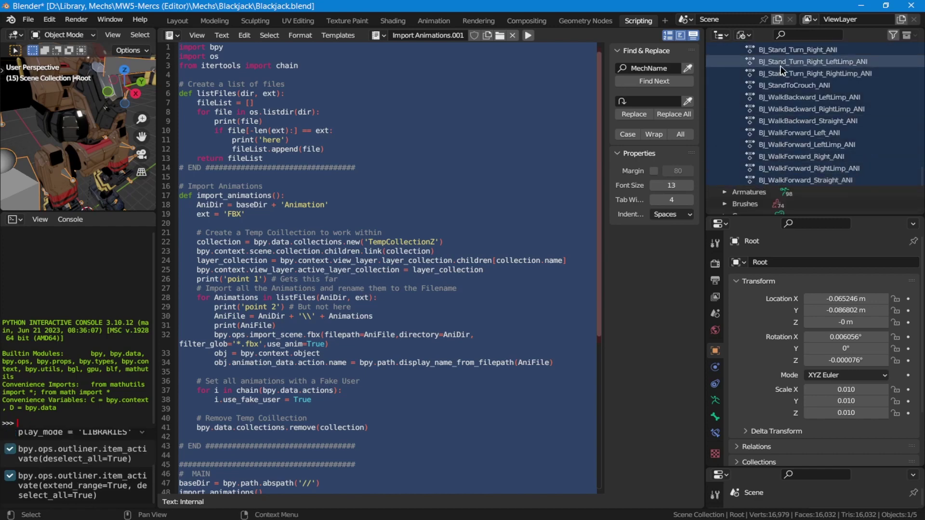
{"action": "right_click", "coordinate": [783, 129]}
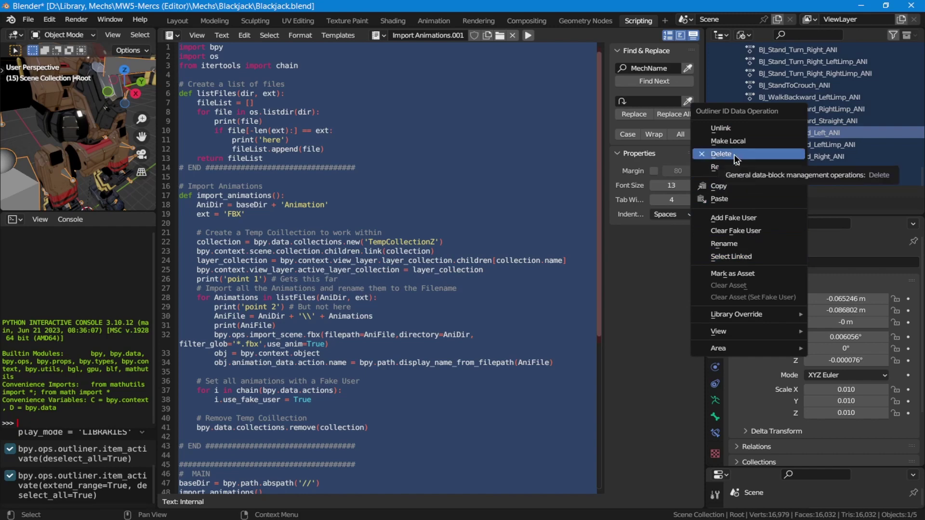
{"action": "left_click", "coordinate": [737, 232]}
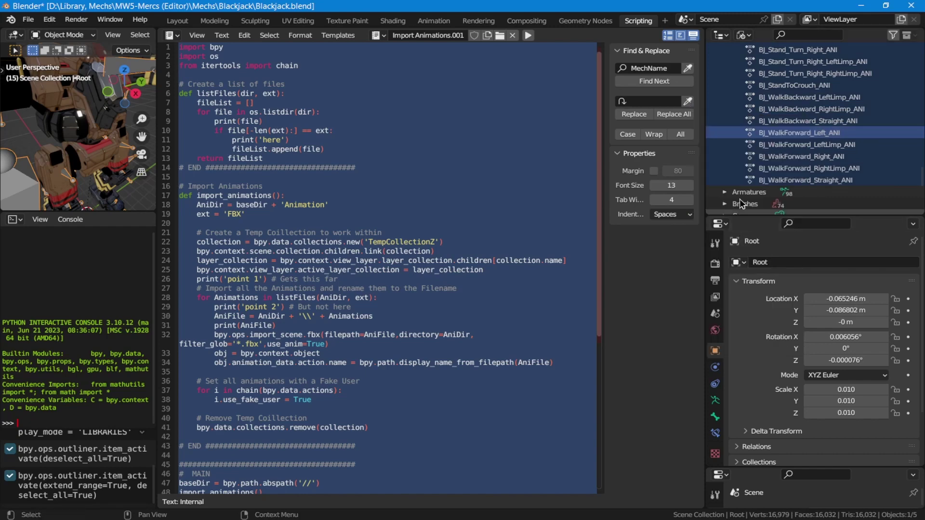
Delete the selected actions from the file and check the Armatures list
{"action": "right_click", "coordinate": [768, 136]}
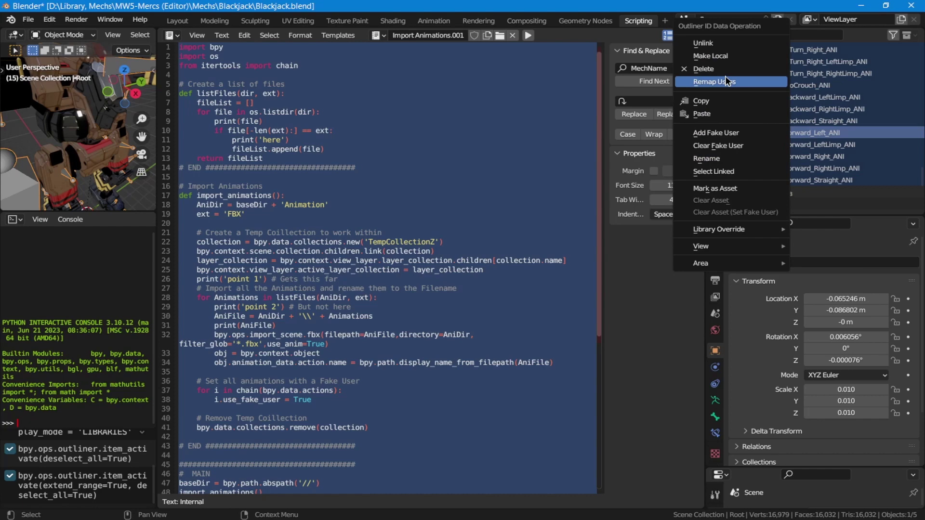
{"action": "left_click", "coordinate": [752, 51]}
{"action": "scroll", "coordinate": [779, 110], "scroll_direction": "up", "scroll_amount": 3}
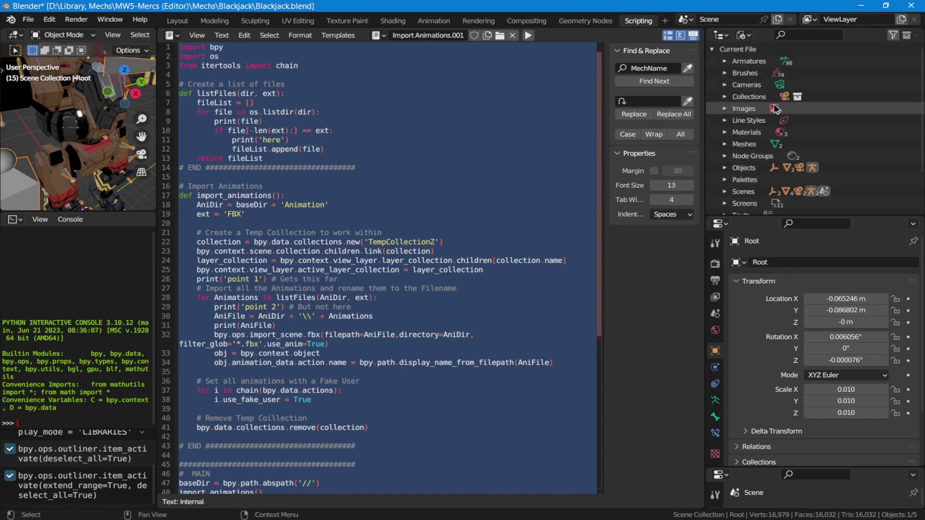
{"action": "left_click", "coordinate": [724, 61]}
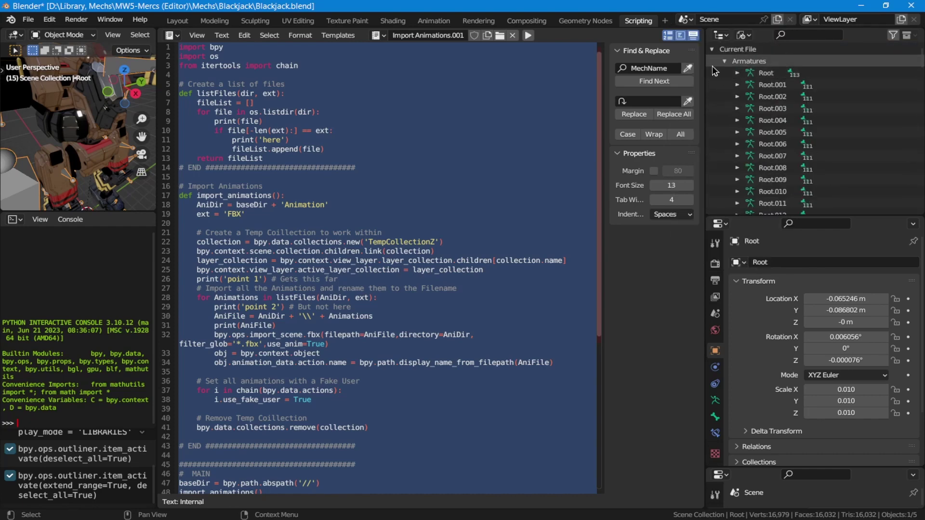
{"action": "left_click", "coordinate": [725, 61]}
Assign the BJ_FP_Stand_Turn_Left_ANI action to the mech rig from the action list
{"action": "left_click", "coordinate": [177, 21]}
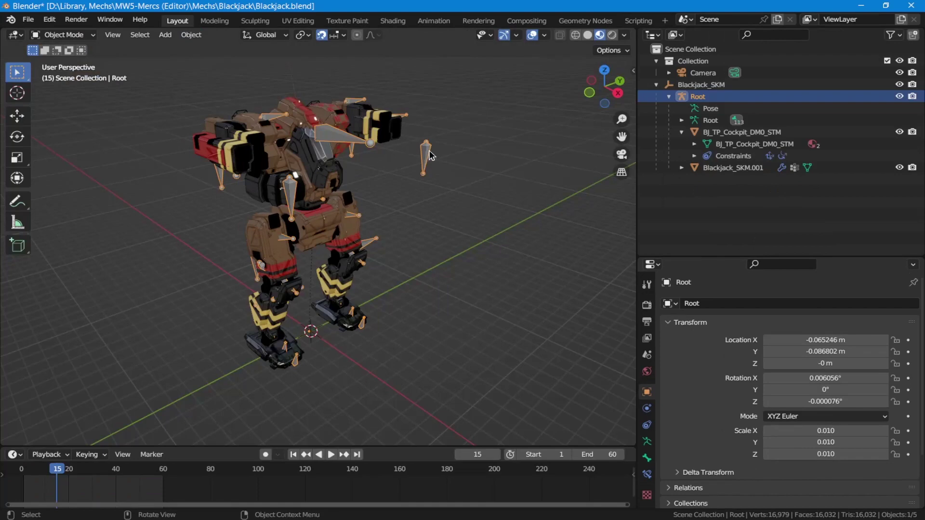
{"action": "left_click", "coordinate": [637, 22]}
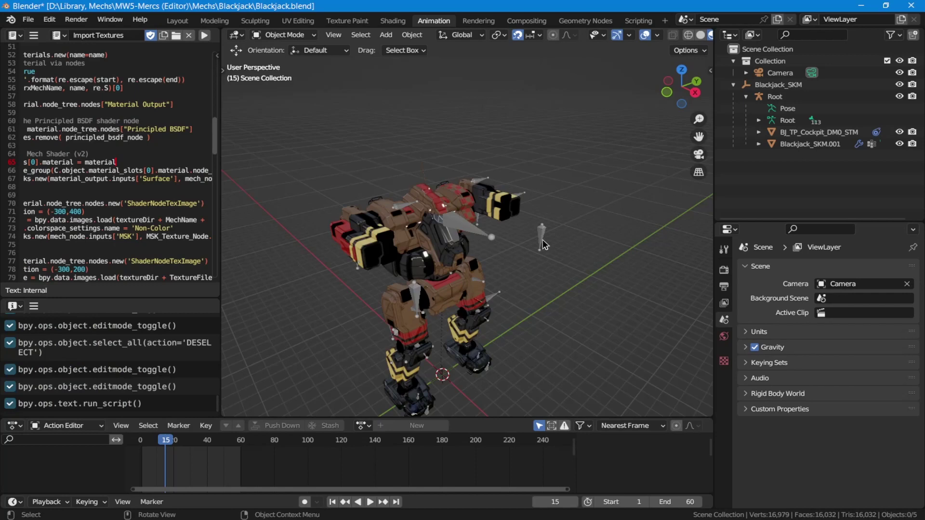
{"action": "left_click", "coordinate": [364, 428]}
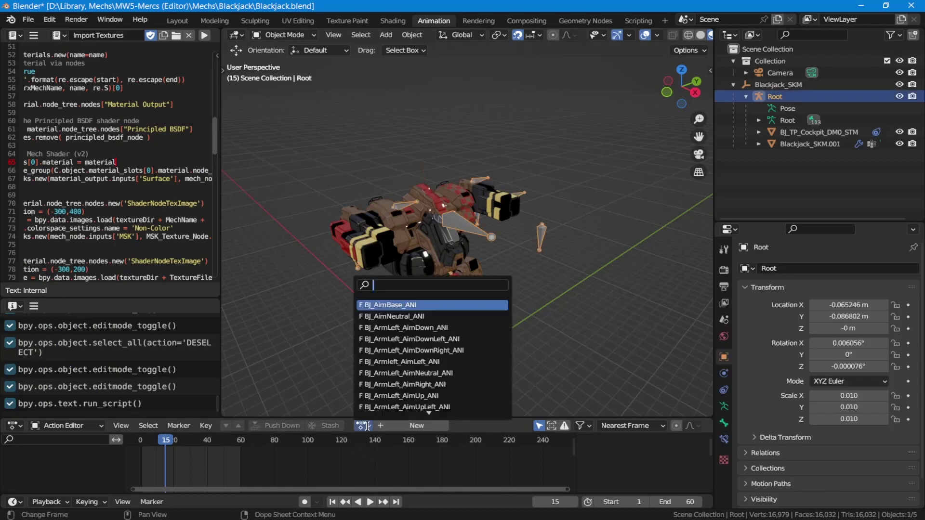
{"action": "scroll", "coordinate": [409, 366], "scroll_direction": "down", "scroll_amount": 10}
{"action": "scroll", "coordinate": [410, 366], "scroll_direction": "down", "scroll_amount": 20}
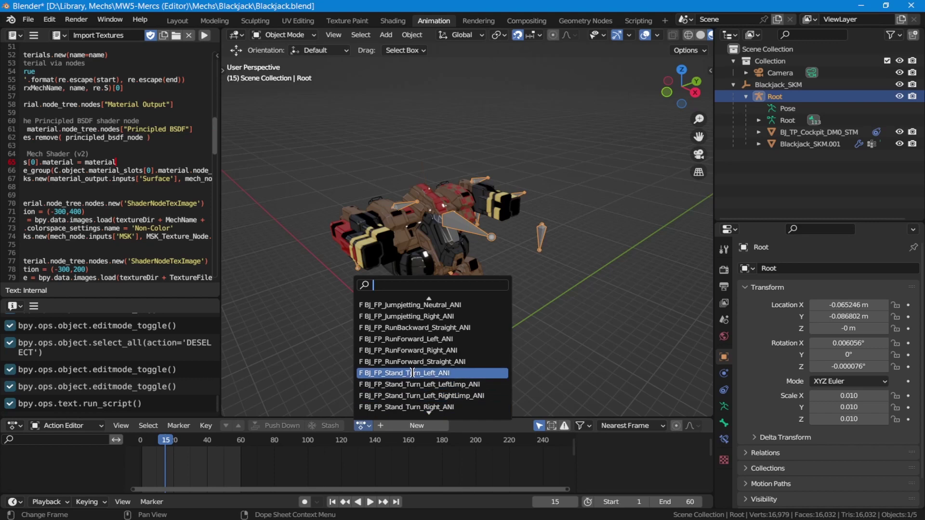
{"action": "left_click", "coordinate": [412, 373]}
Play the turning animation, scrub to another frame, then stop playback
{"action": "key", "text": "space"}
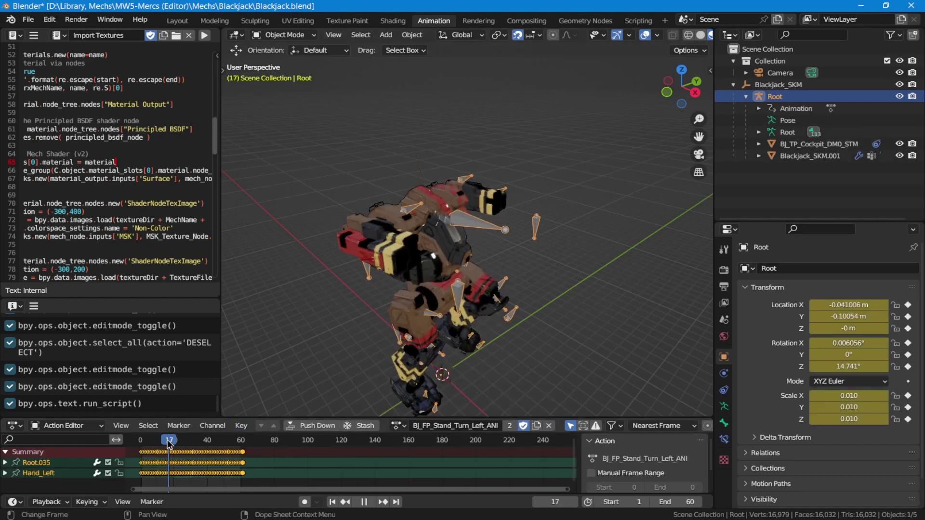
{"action": "left_click_drag", "start_coordinate": [216, 439], "coordinate": [270, 429]}
{"action": "key", "text": "Escape"}
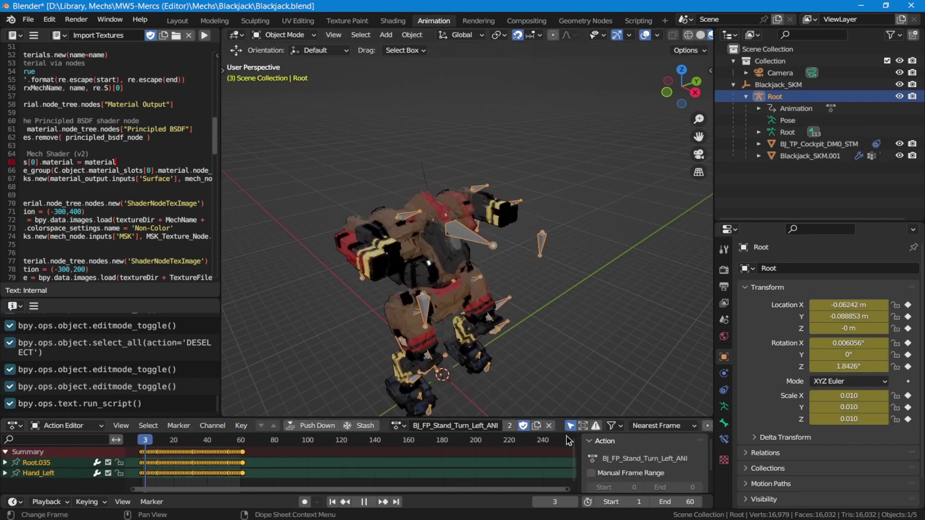